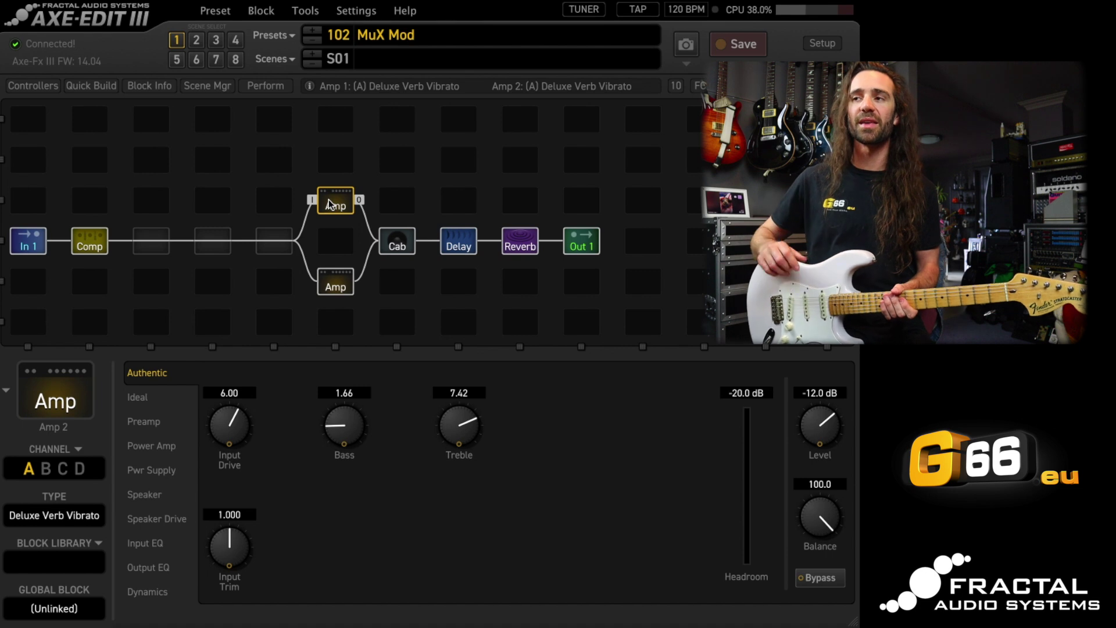
Inspect the Comp block, then the upper and lower Amp blocks' settings
left_click(92, 251)
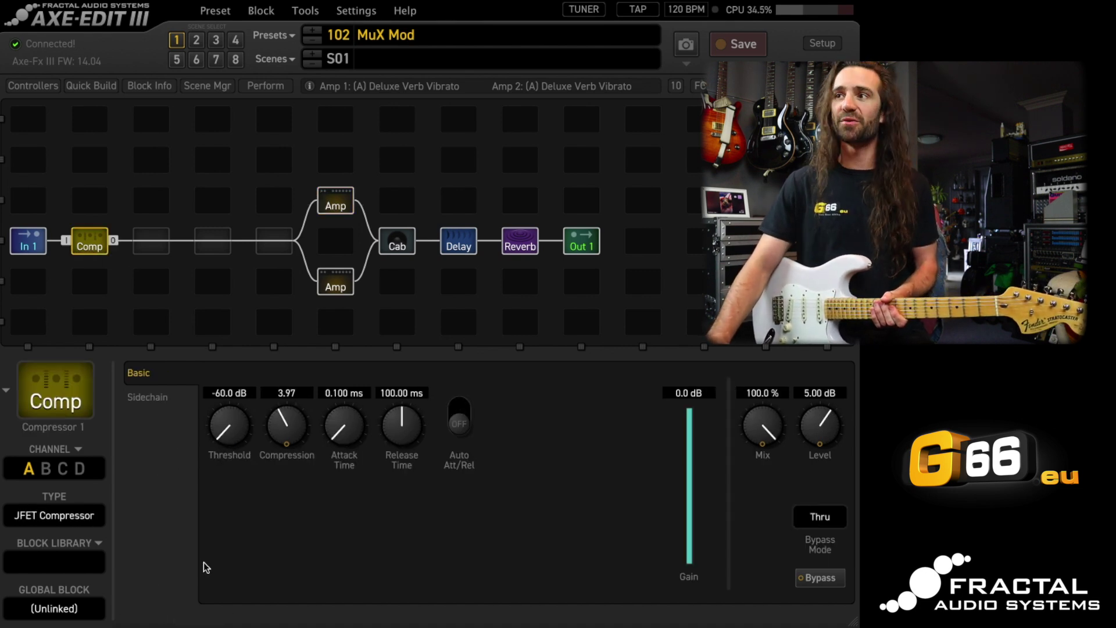
left_click(325, 202)
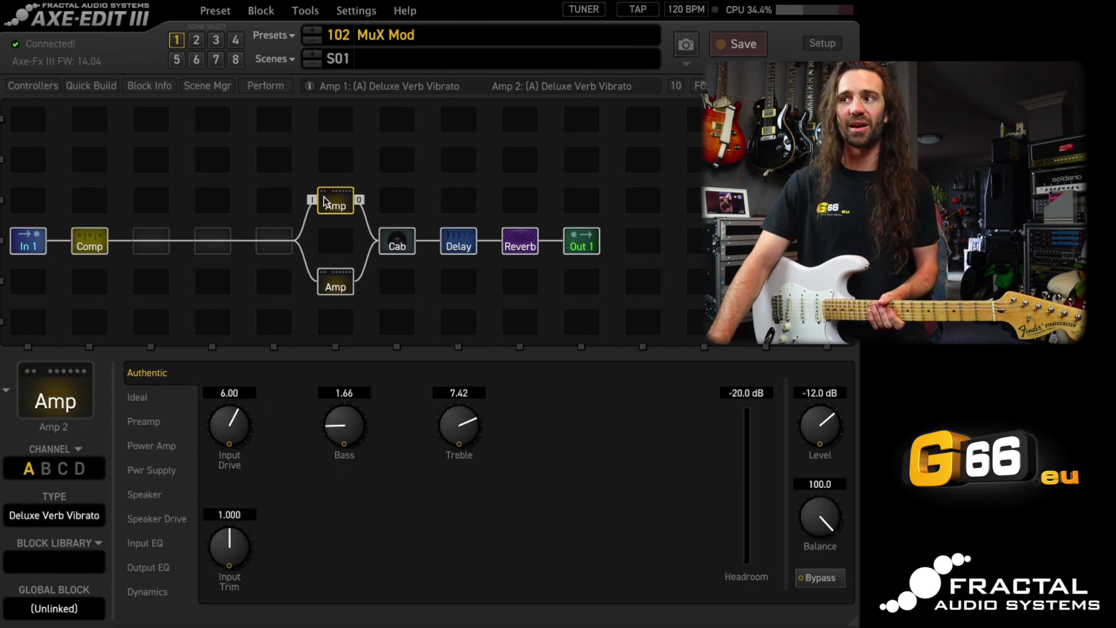
left_click(333, 286)
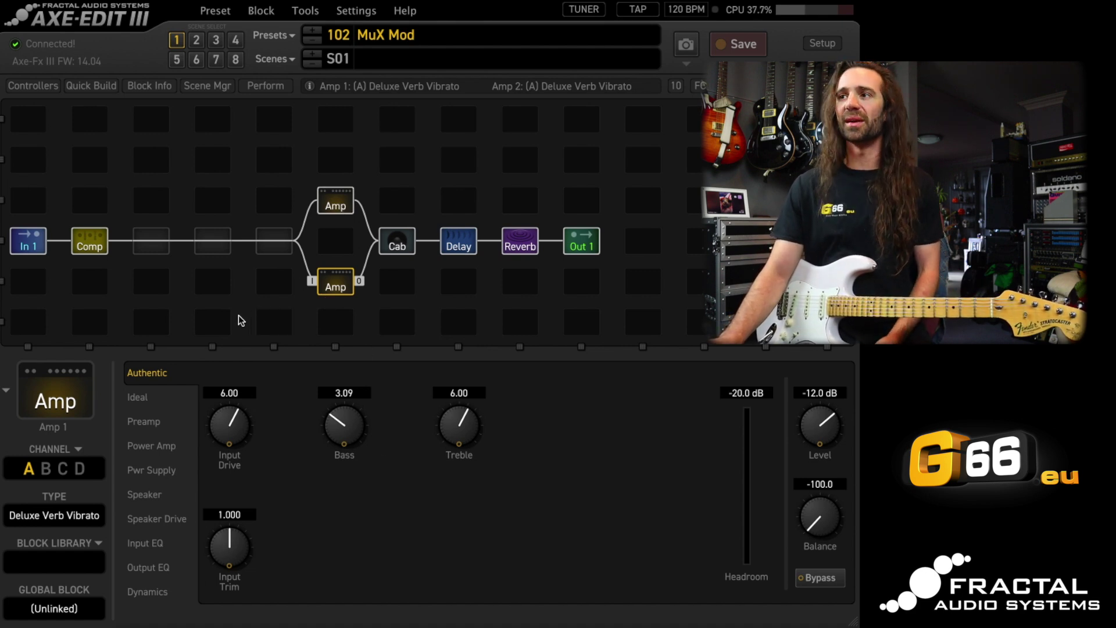
Insert Multiplexer 1 into the empty grid slot after the compressor
right_click(220, 254)
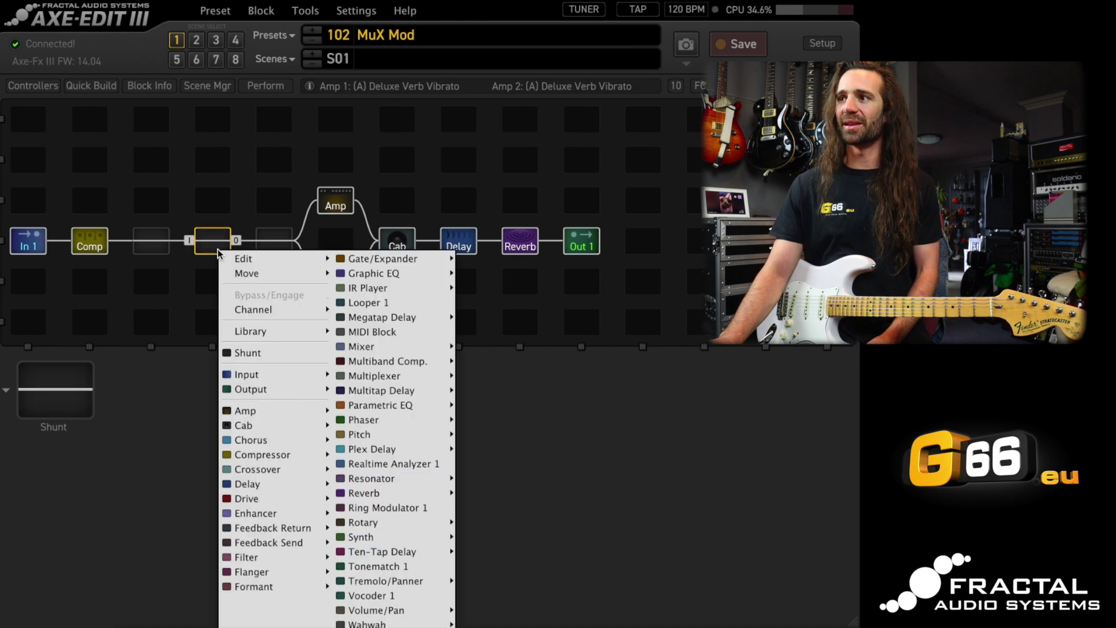
mouse_move(368, 377)
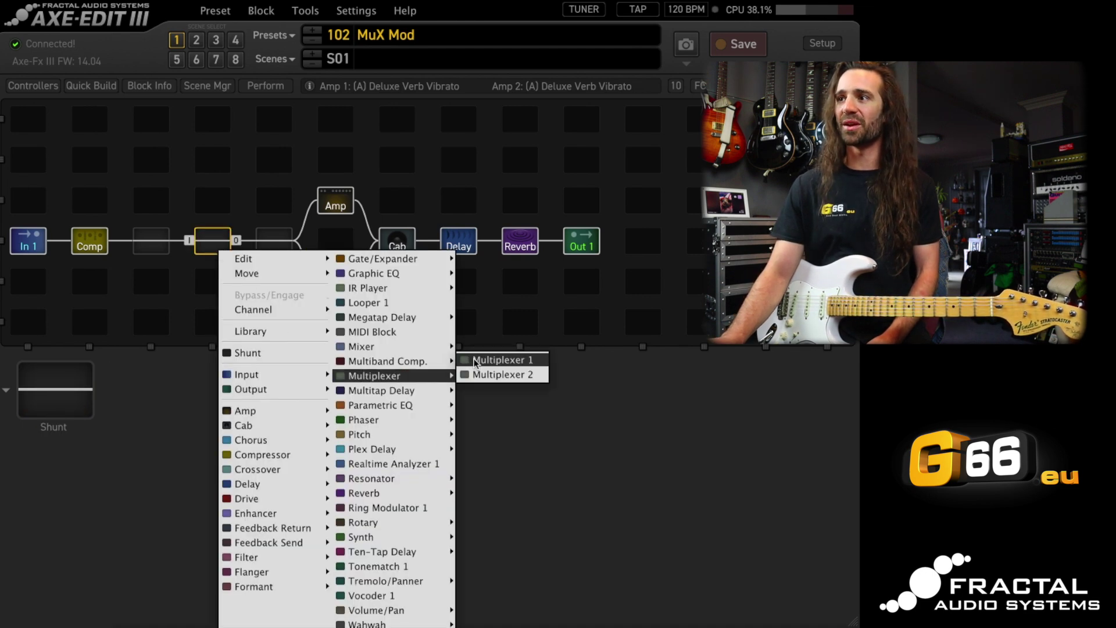
left_click(474, 361)
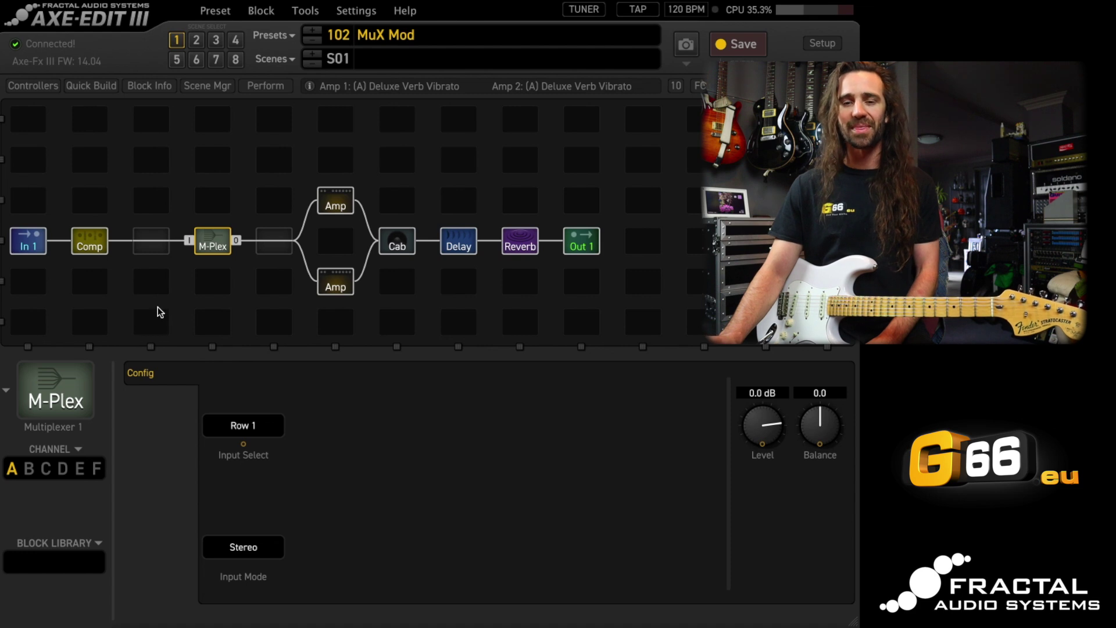
Set Multiplexer 1's Input Select to Row 4, leaving Input Mode on Stereo
left_click(259, 428)
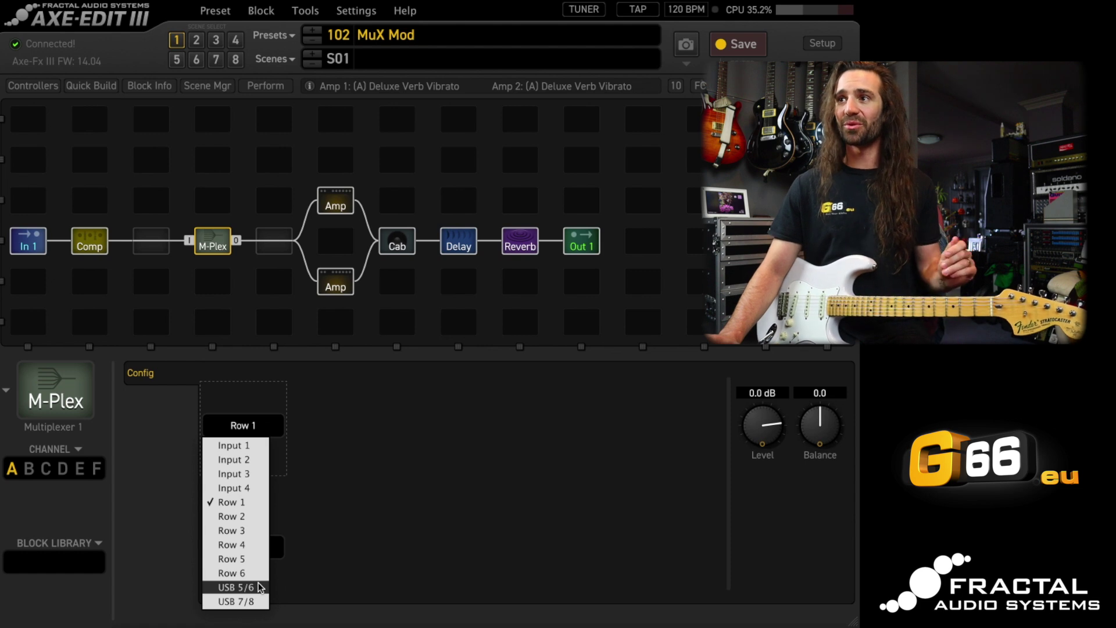
left_click(386, 555)
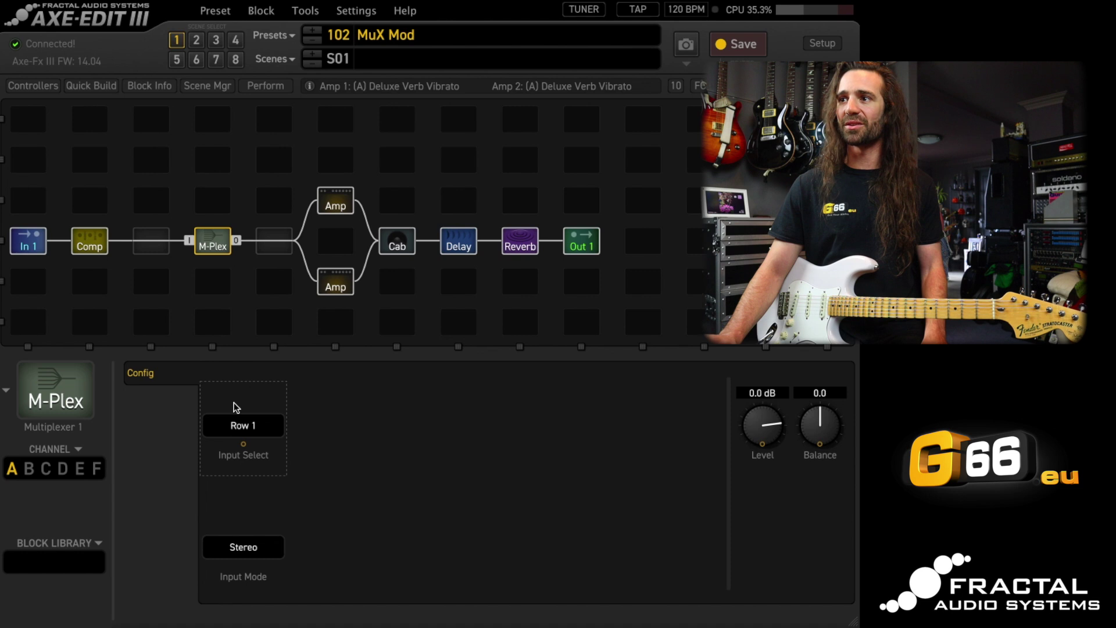
left_click(243, 433)
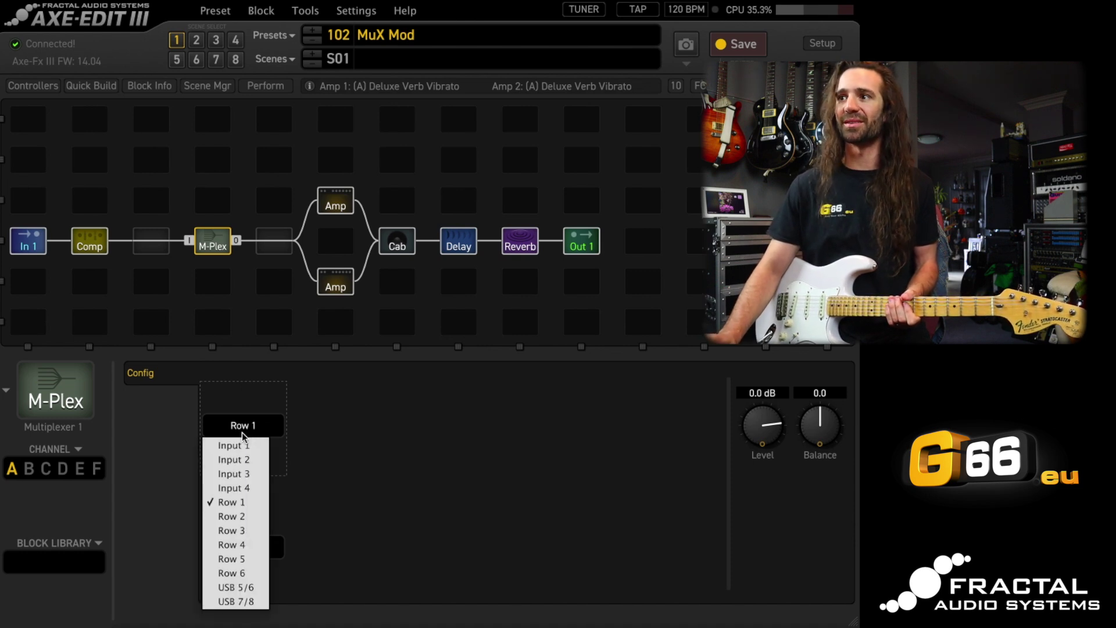
left_click(236, 545)
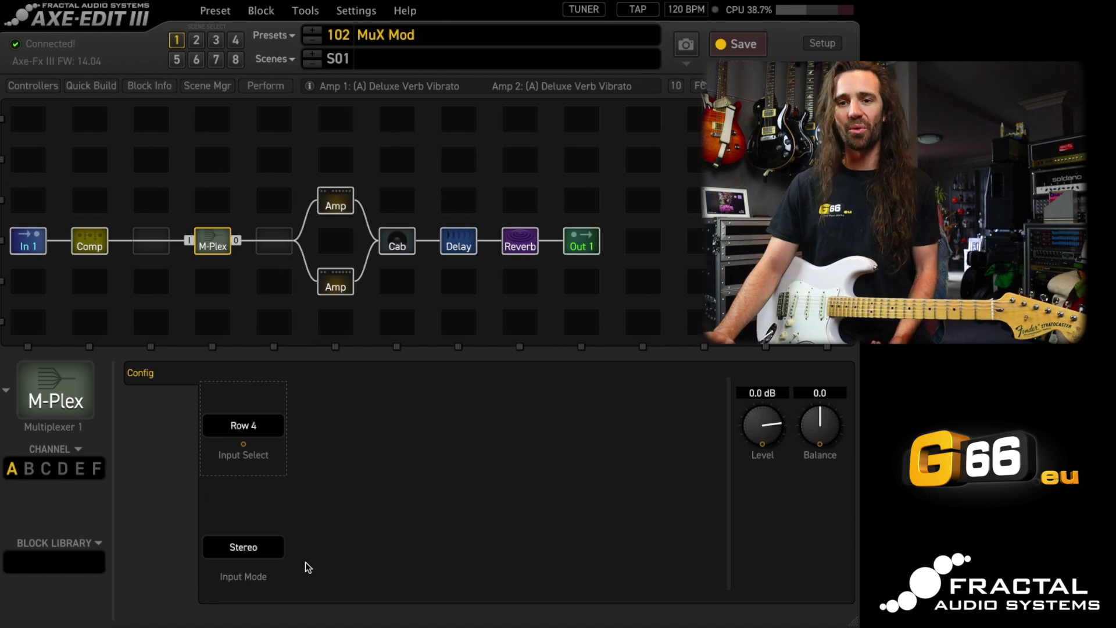
left_click(247, 549)
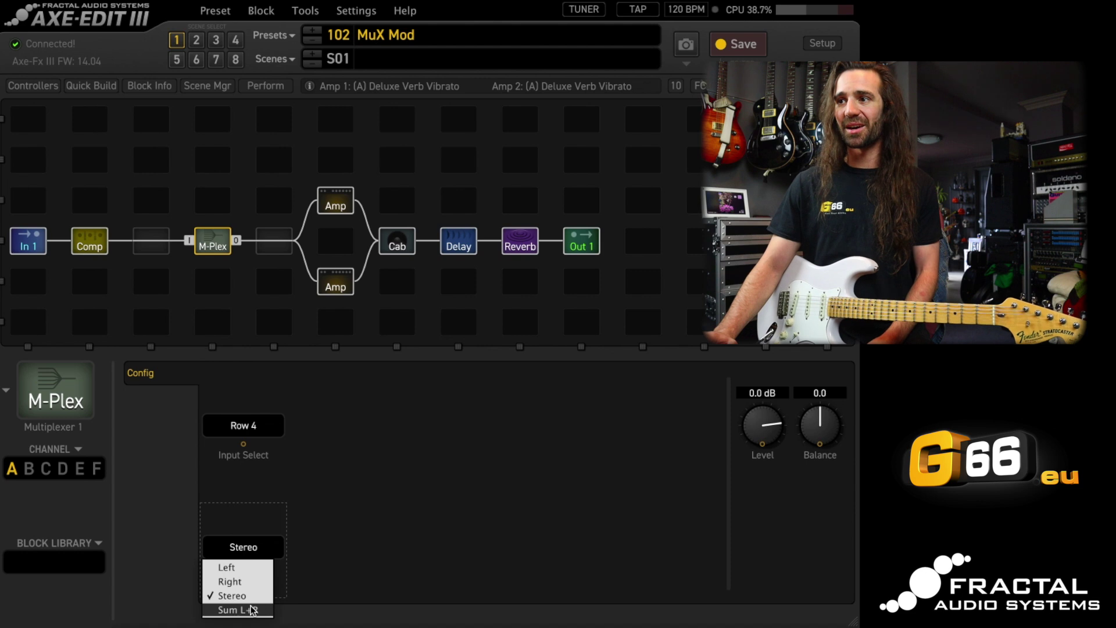
left_click(418, 561)
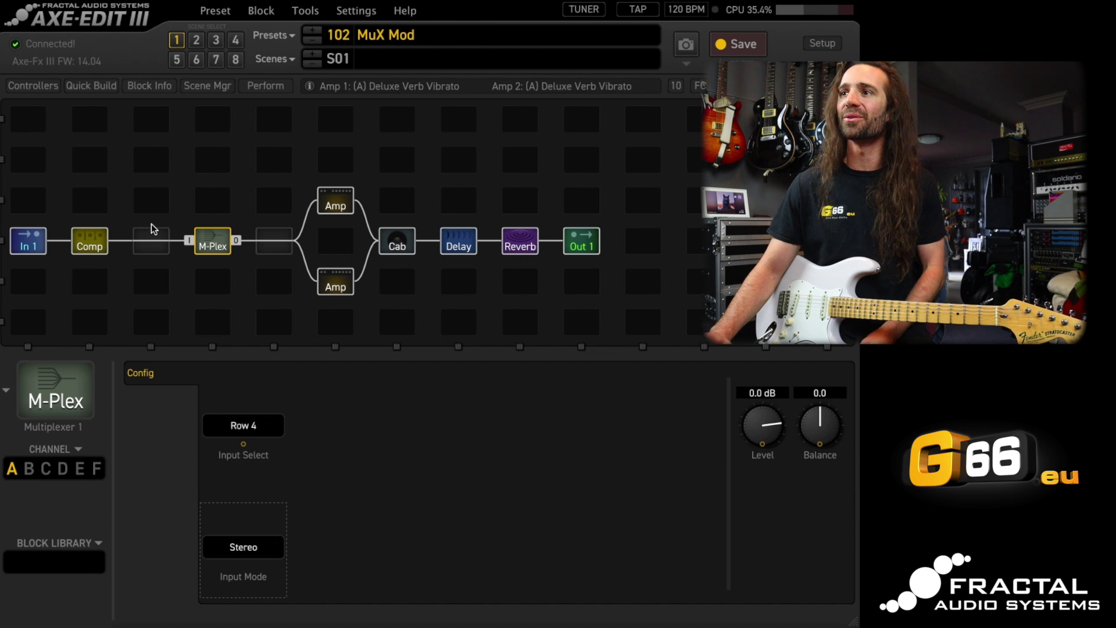
Add Chorus, Phaser and Flanger blocks in three empty parallel cells
right_click(144, 162)
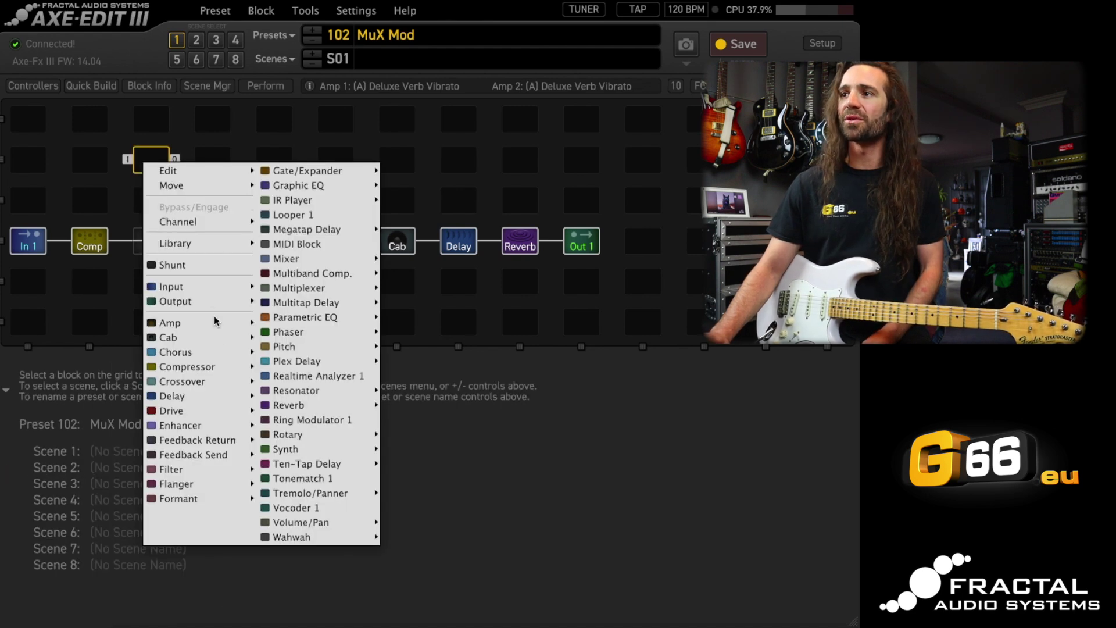
mouse_move(221, 355)
left_click(291, 351)
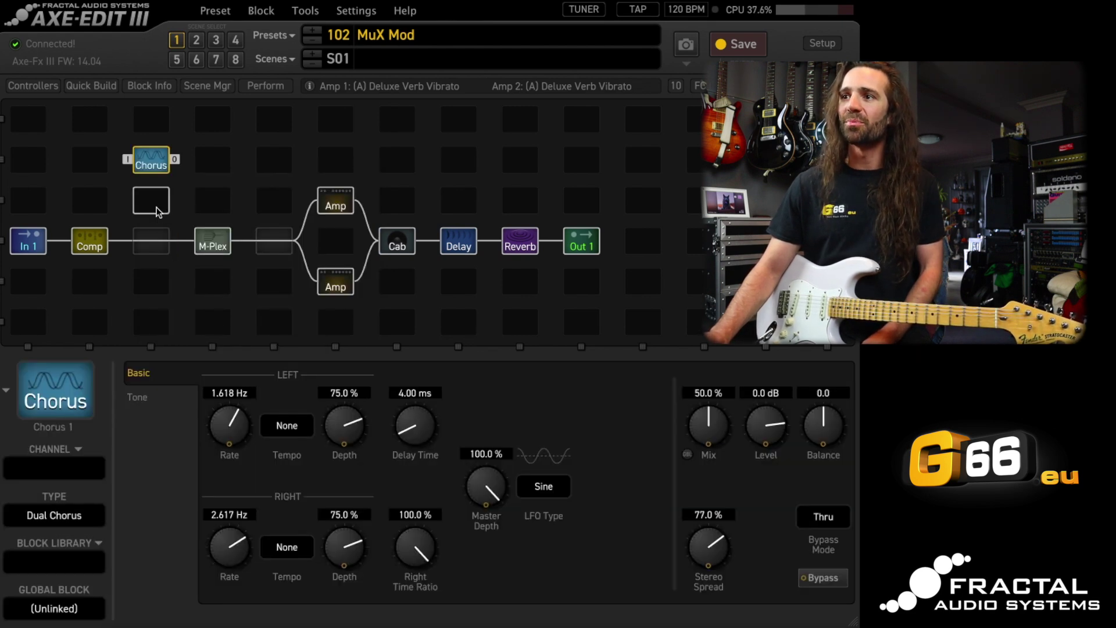
left_click(156, 204)
right_click(156, 204)
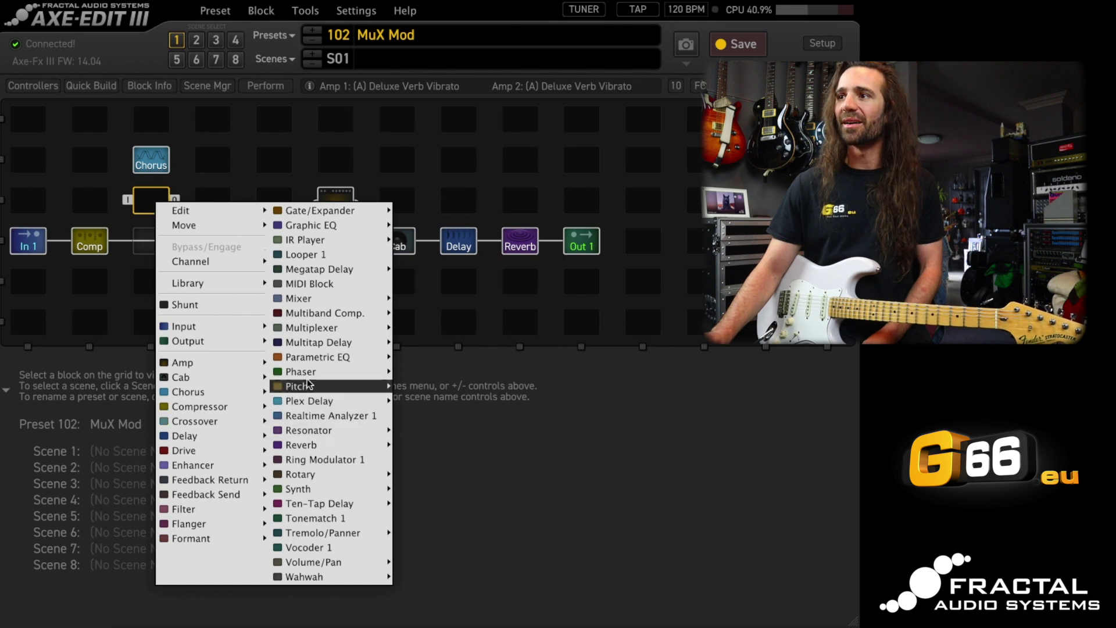
mouse_move(311, 379)
left_click(429, 370)
left_click(151, 285)
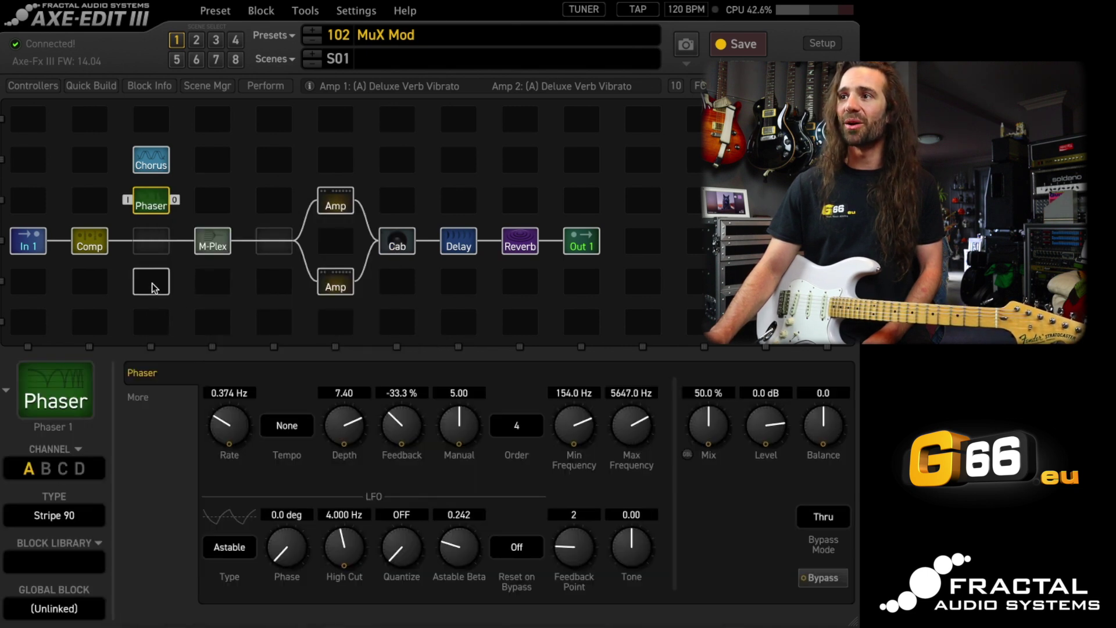
right_click(152, 286)
mouse_move(153, 285)
mouse_move(233, 577)
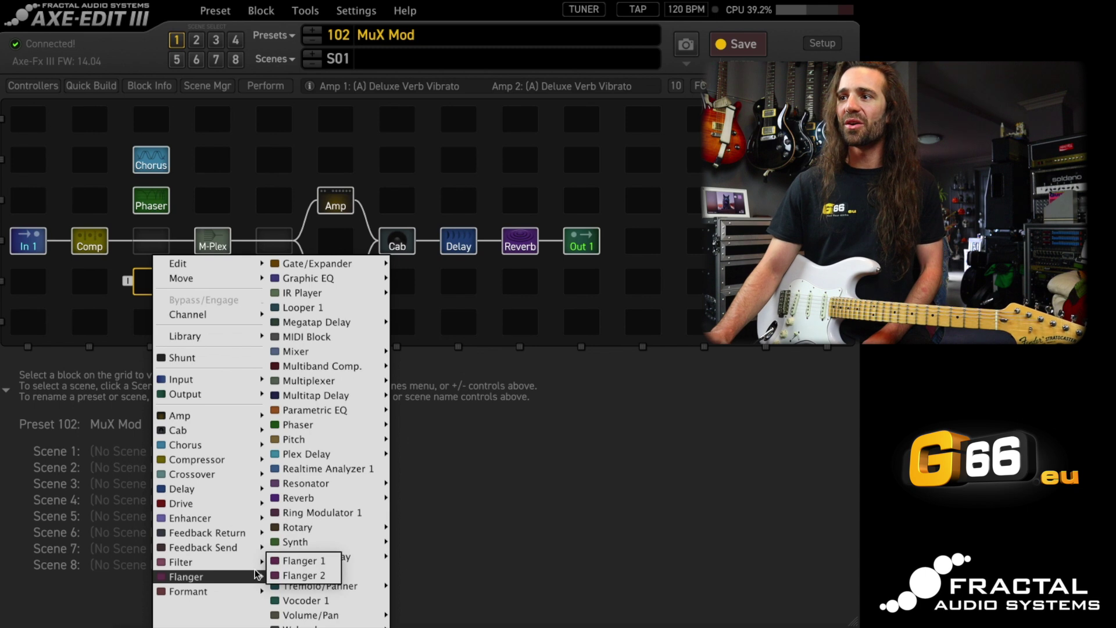
left_click(270, 565)
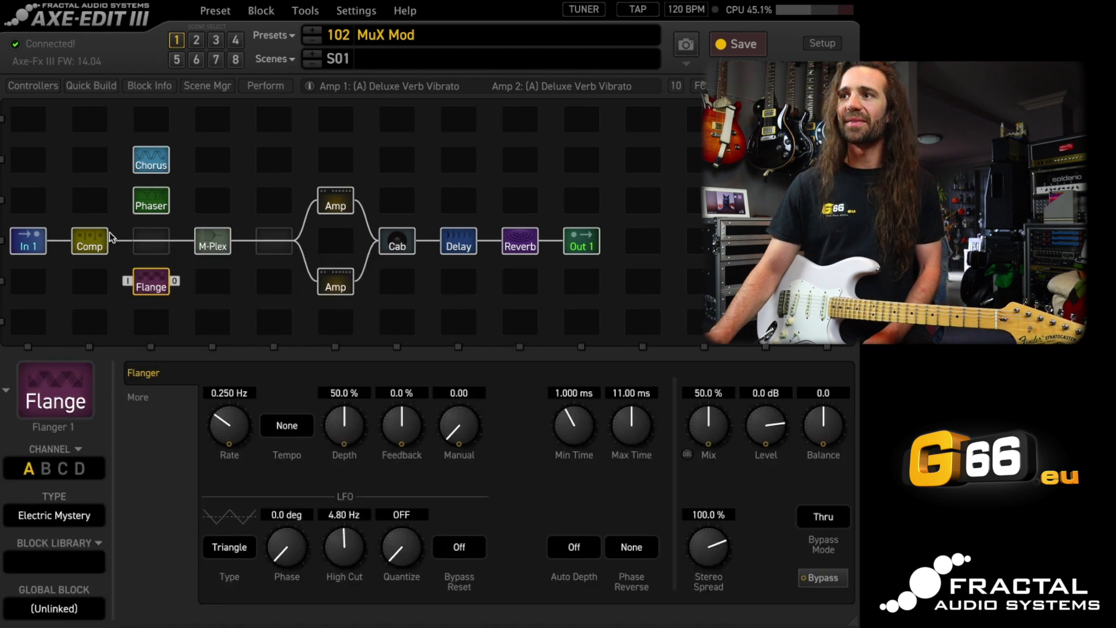
Cable Comp's output to Flanger, Phaser and Chorus, and their outputs into M-Plex
left_click_drag(112, 243, 127, 281)
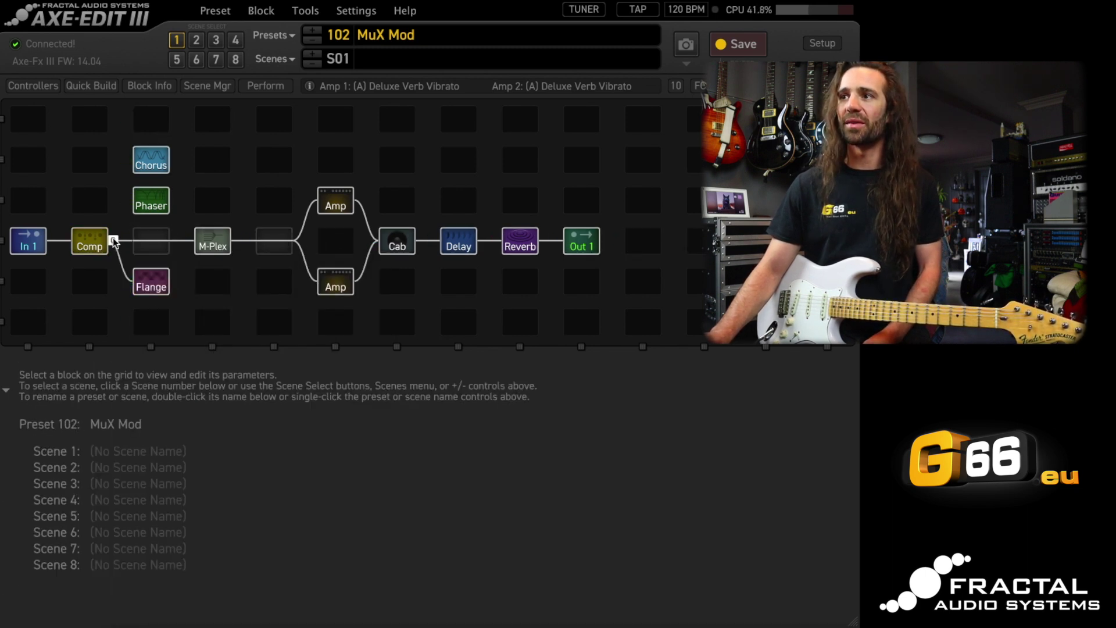
left_click_drag(113, 240, 127, 199)
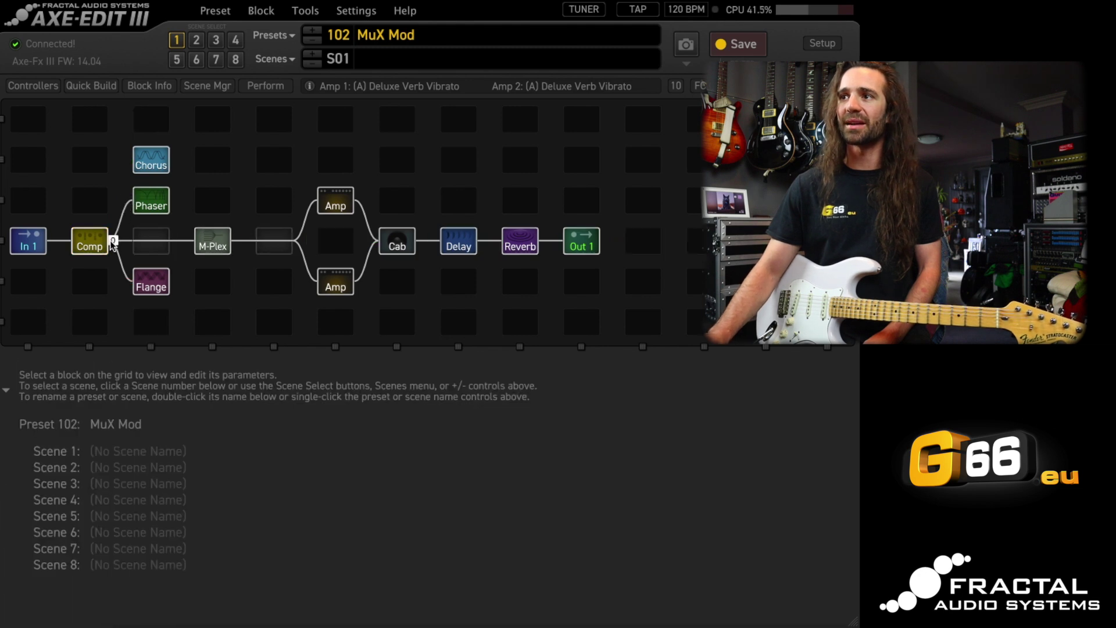
left_click_drag(112, 240, 126, 160)
left_click_drag(174, 281, 176, 205)
left_click_drag(175, 161, 189, 241)
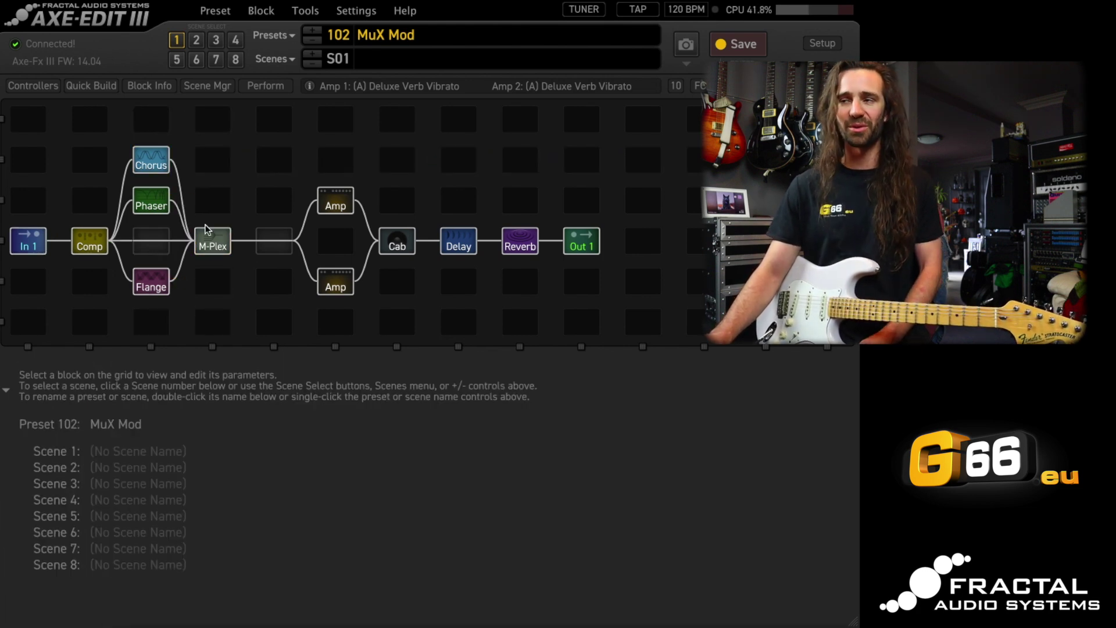
Route Multiplexer channels B, C and D to Rows 2, 3 and 5, ending on channel B
left_click(205, 249)
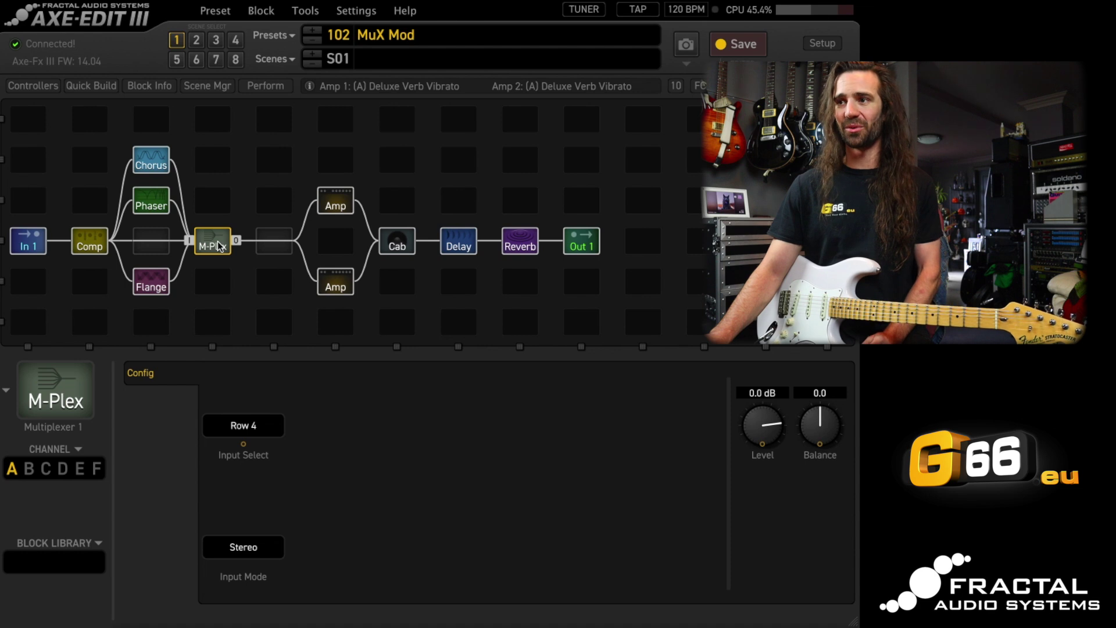
left_click(31, 471)
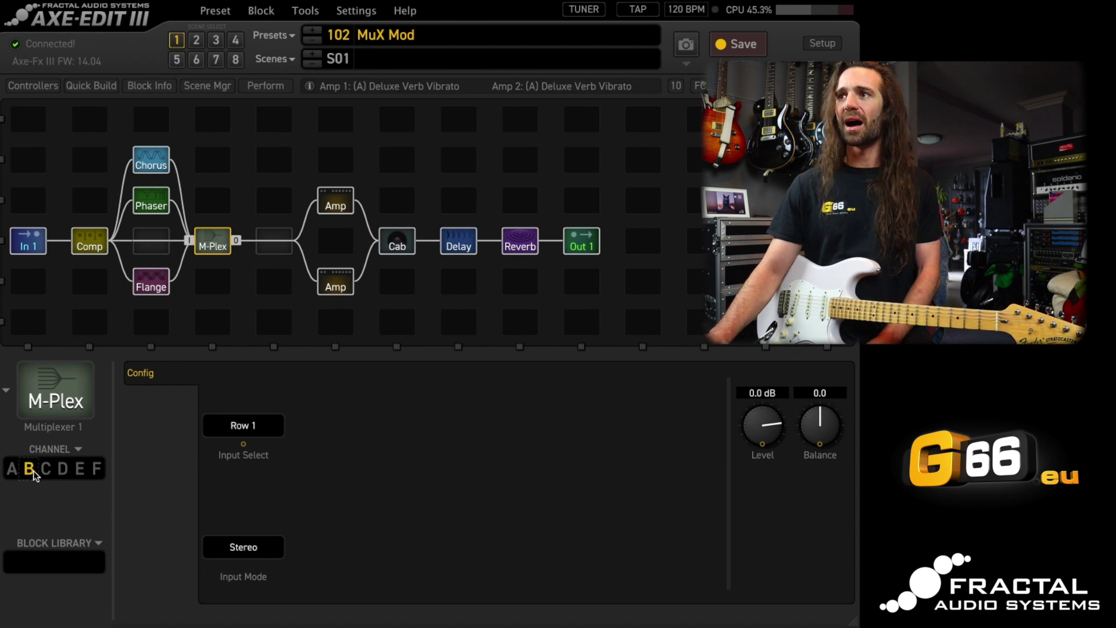
left_click(254, 429)
left_click(255, 519)
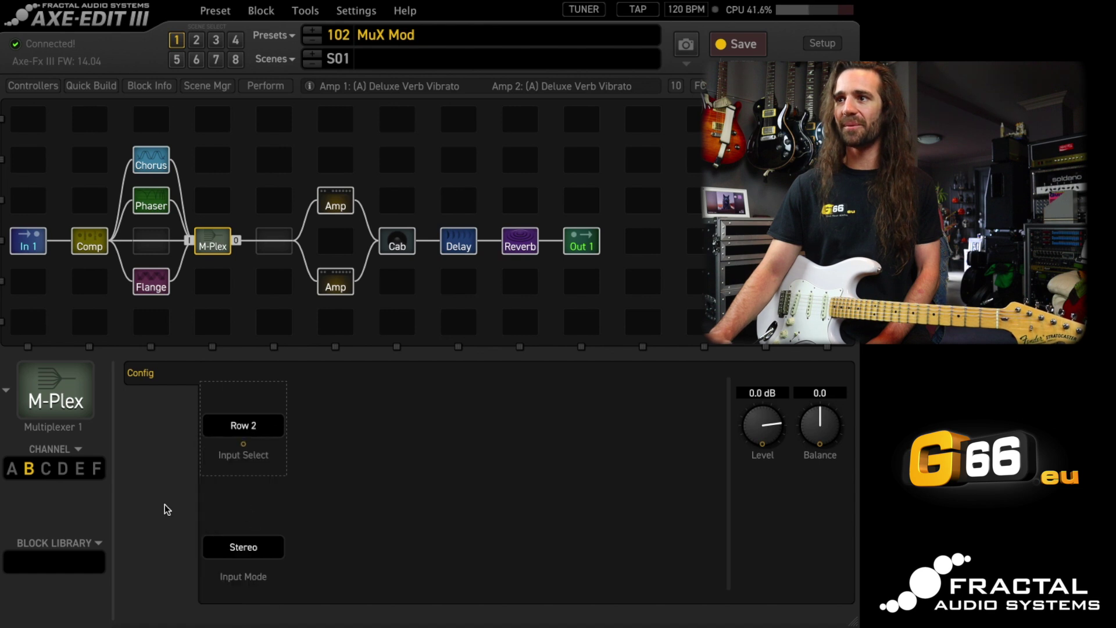
left_click(47, 470)
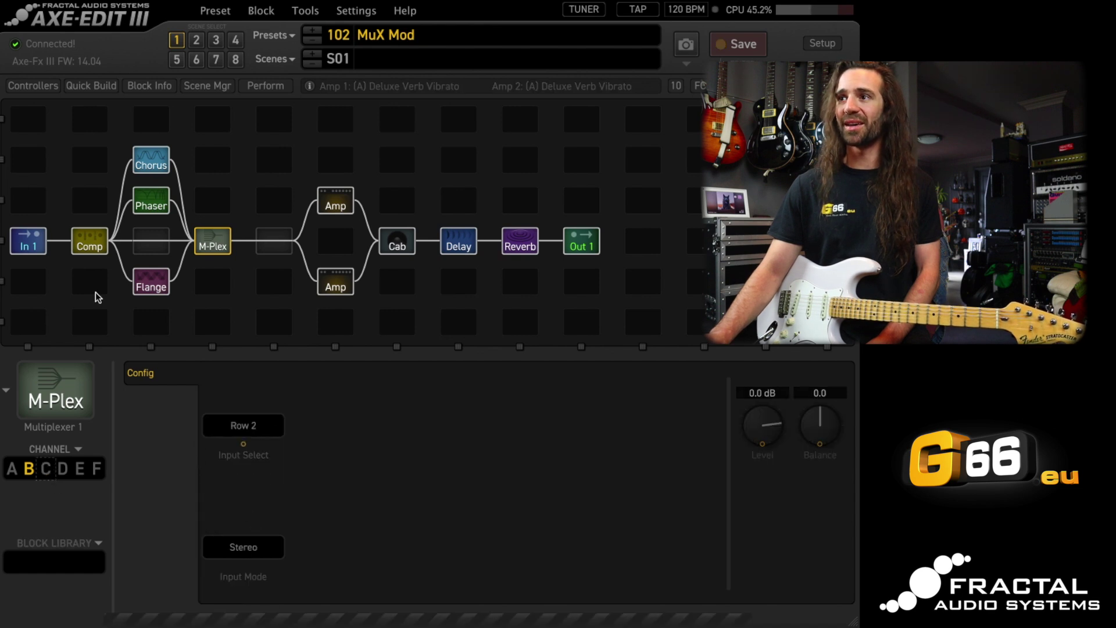
left_click(254, 433)
left_click(250, 530)
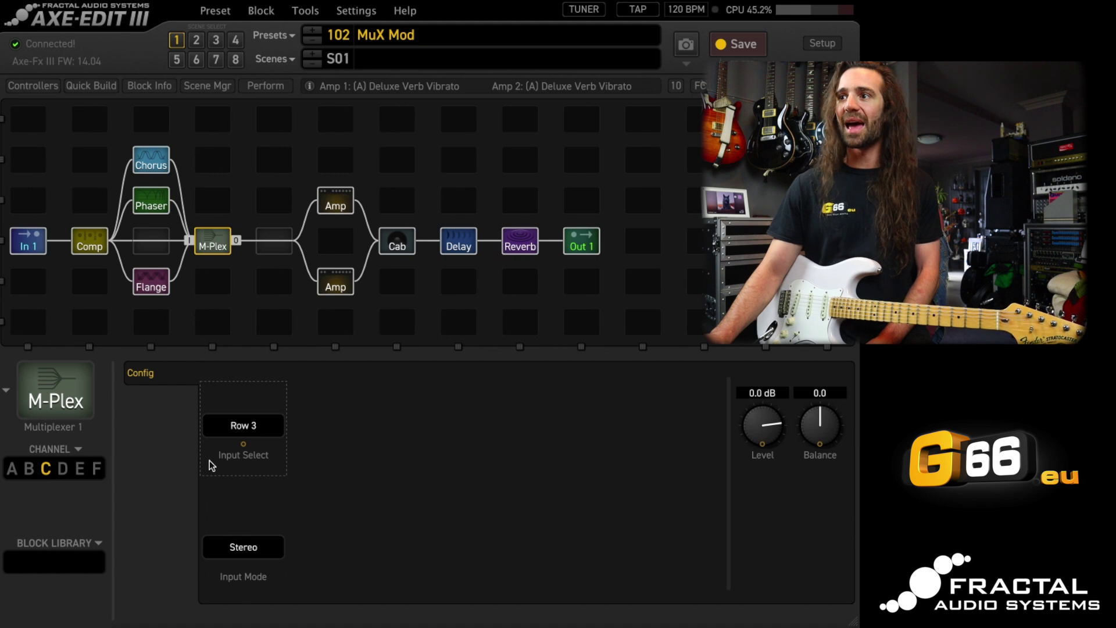
left_click(62, 470)
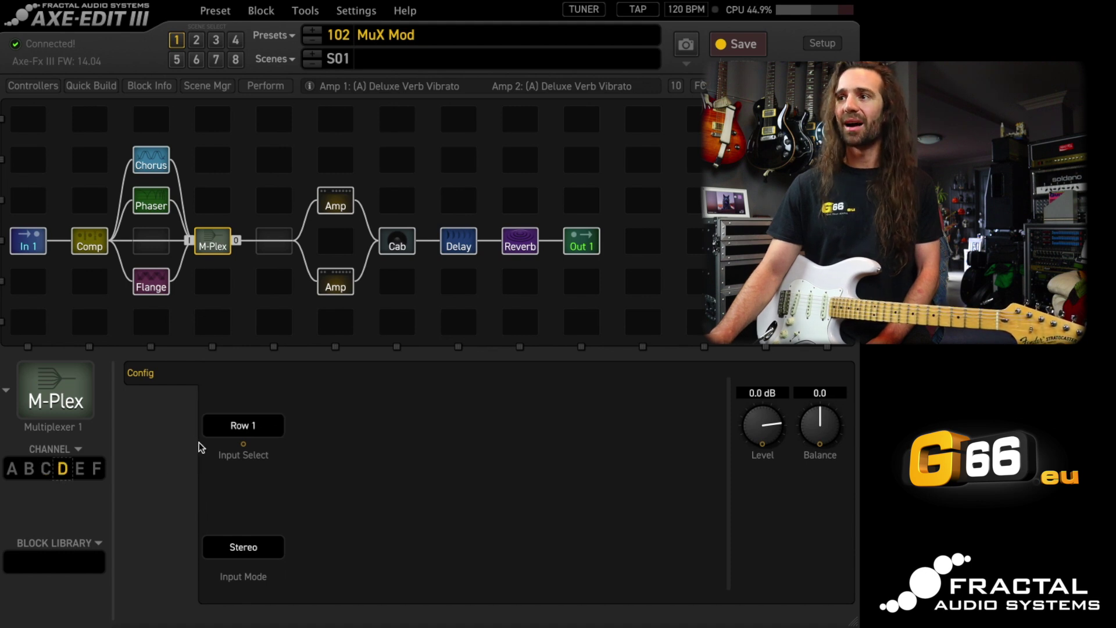
left_click(250, 426)
left_click(256, 561)
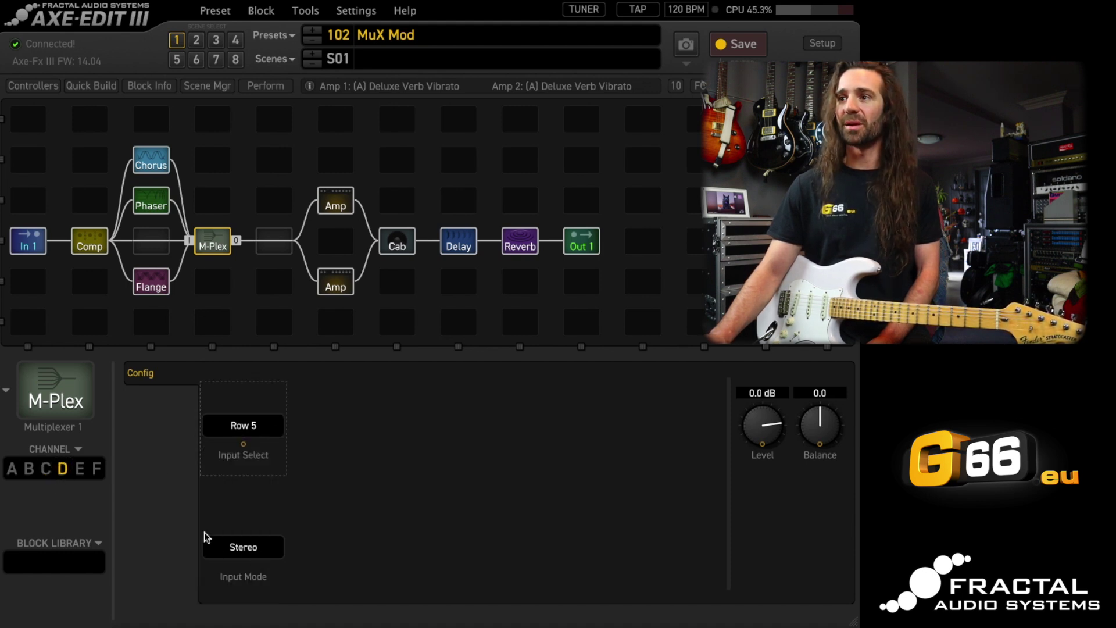
left_click(29, 470)
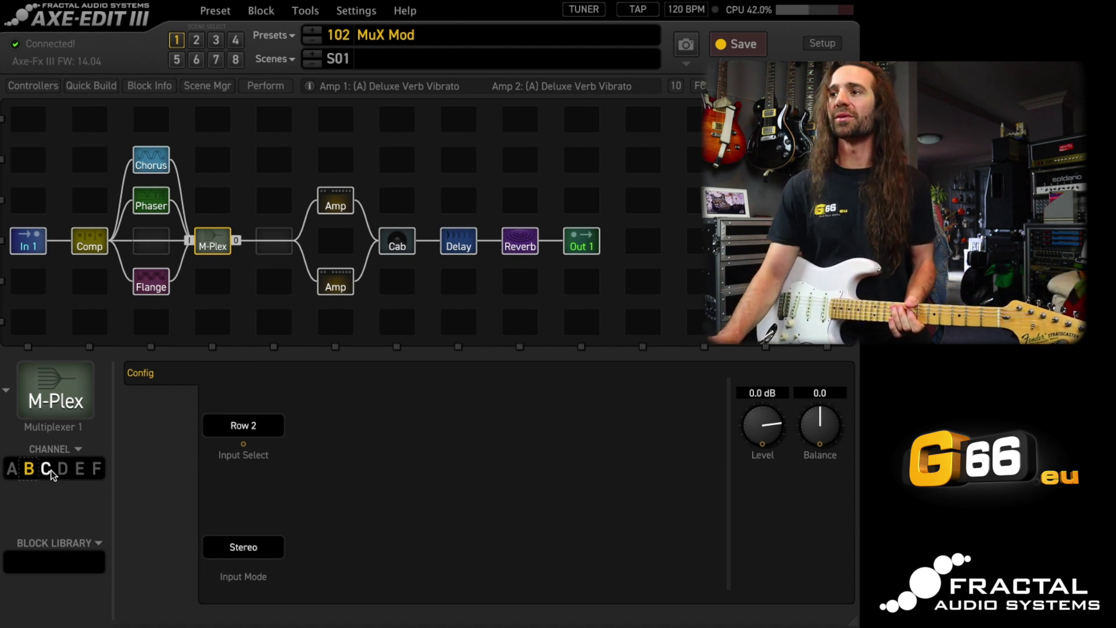
Compare Multiplexer channels C and D against the Phaser and Flanger blocks' rows
left_click(51, 471)
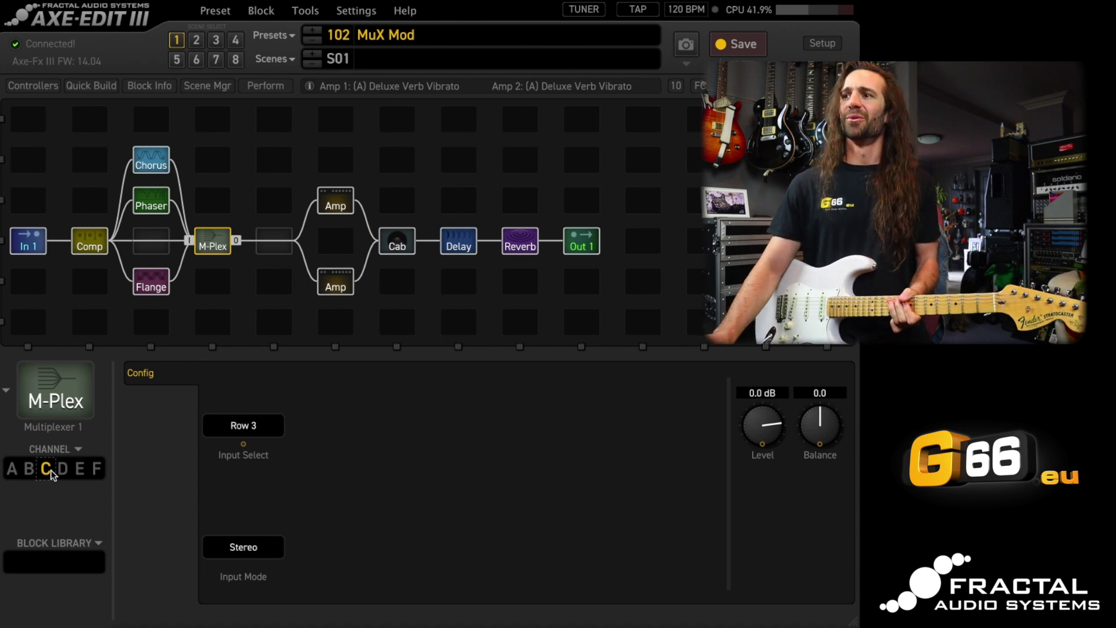
left_click(150, 209)
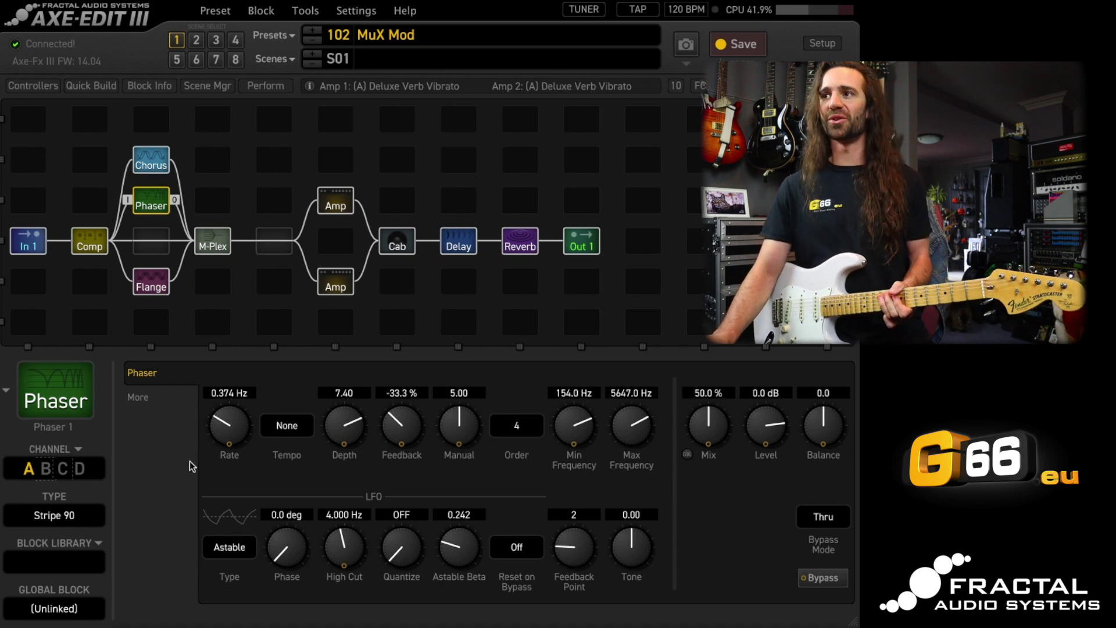
left_click(215, 244)
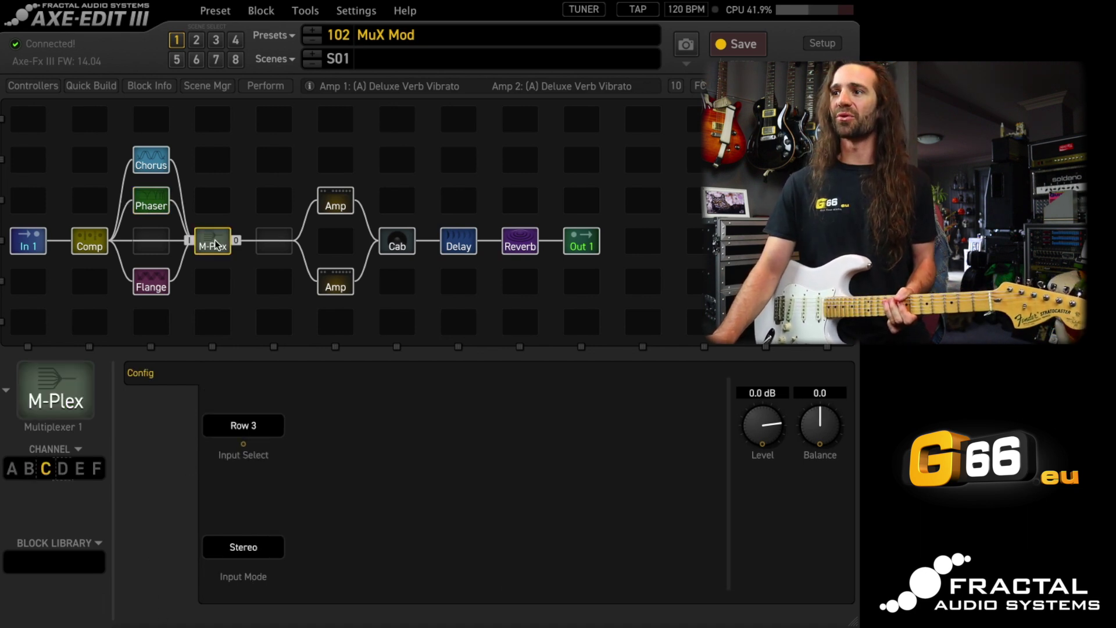
left_click(63, 469)
left_click(148, 290)
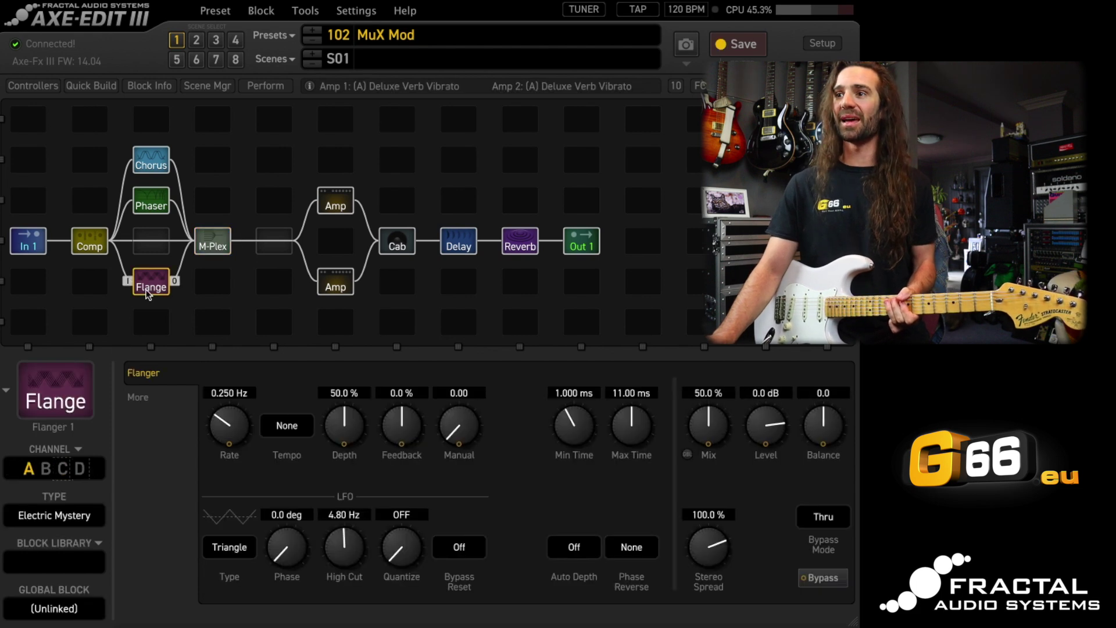
left_click(202, 244)
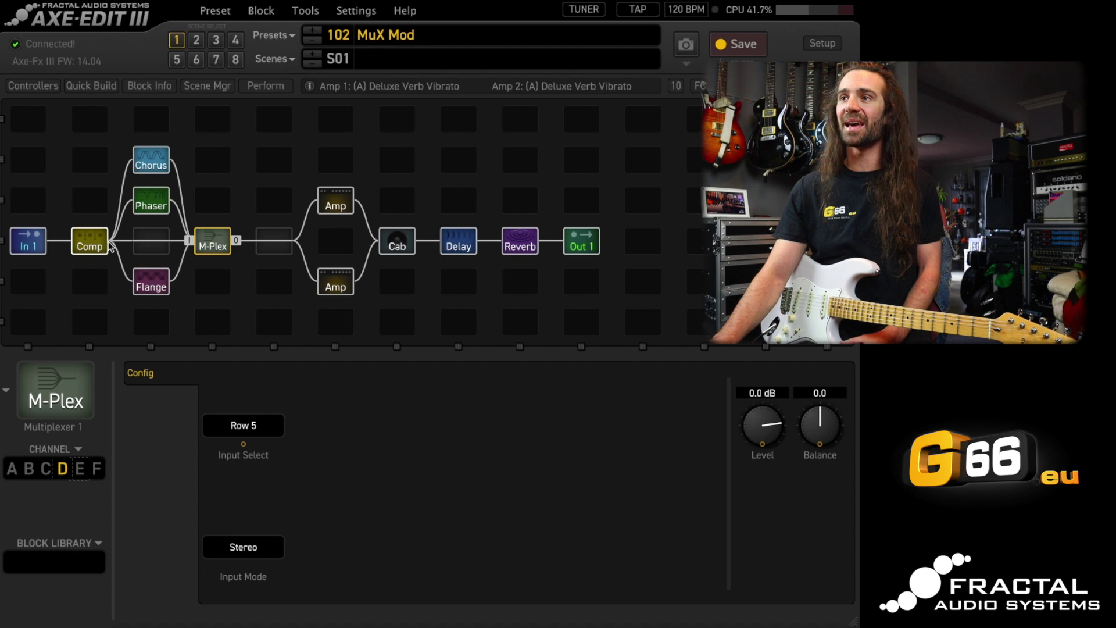
Run a new path from Comp to row 6 and place a Rotary 1 block there
left_click_drag(113, 242, 189, 240)
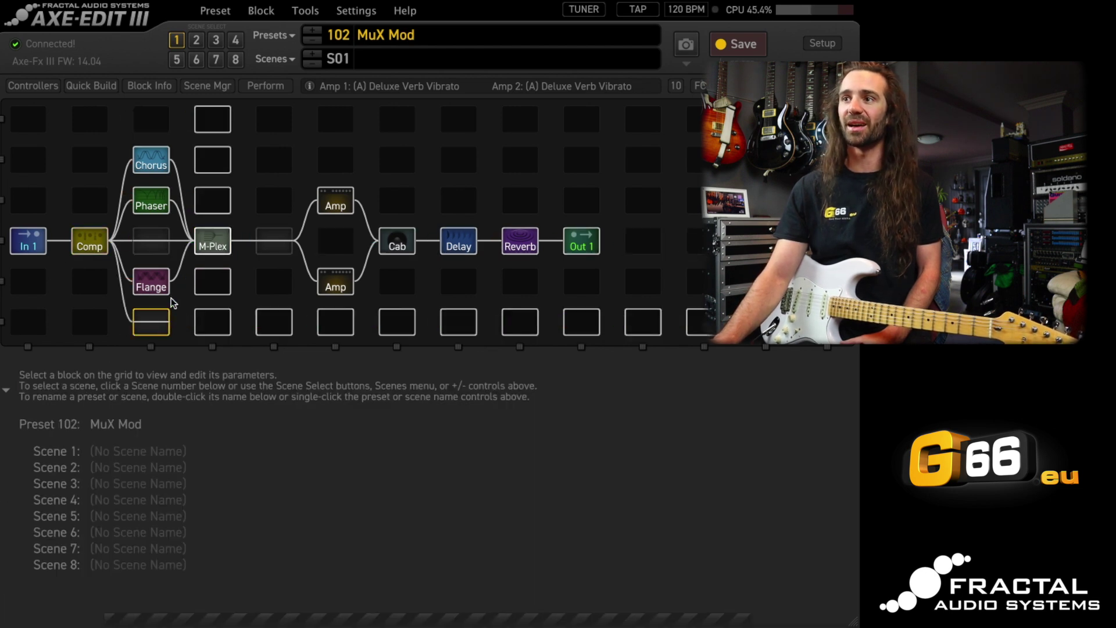
right_click(155, 327)
mouse_move(326, 241)
left_click(414, 243)
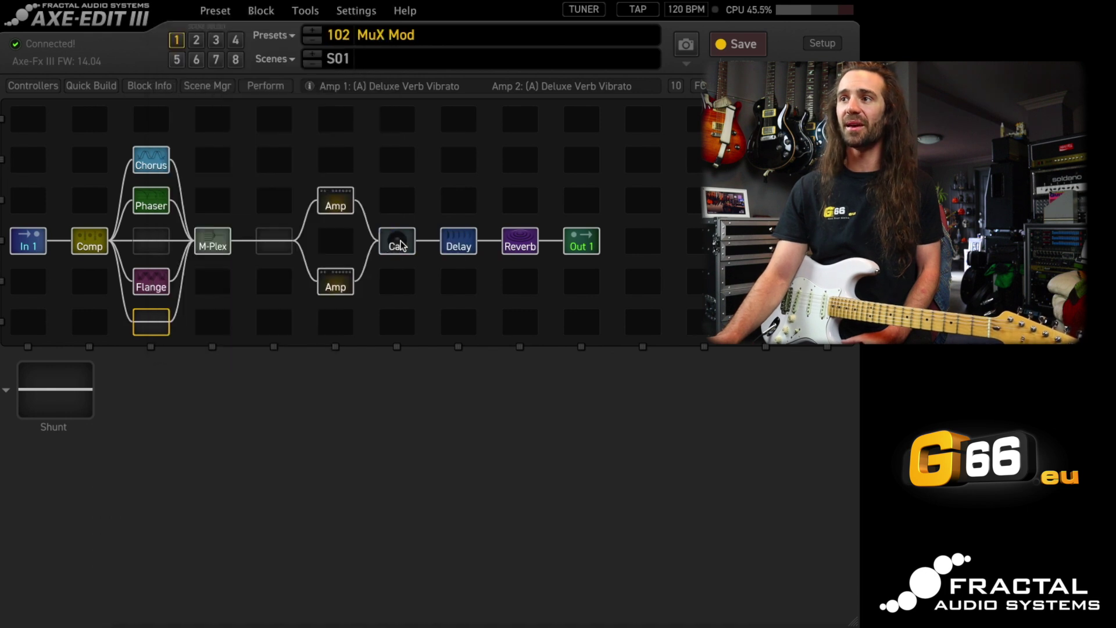
Set Multiplexer channel E's Input Select to Row 6, then review the Rotary block
left_click(215, 243)
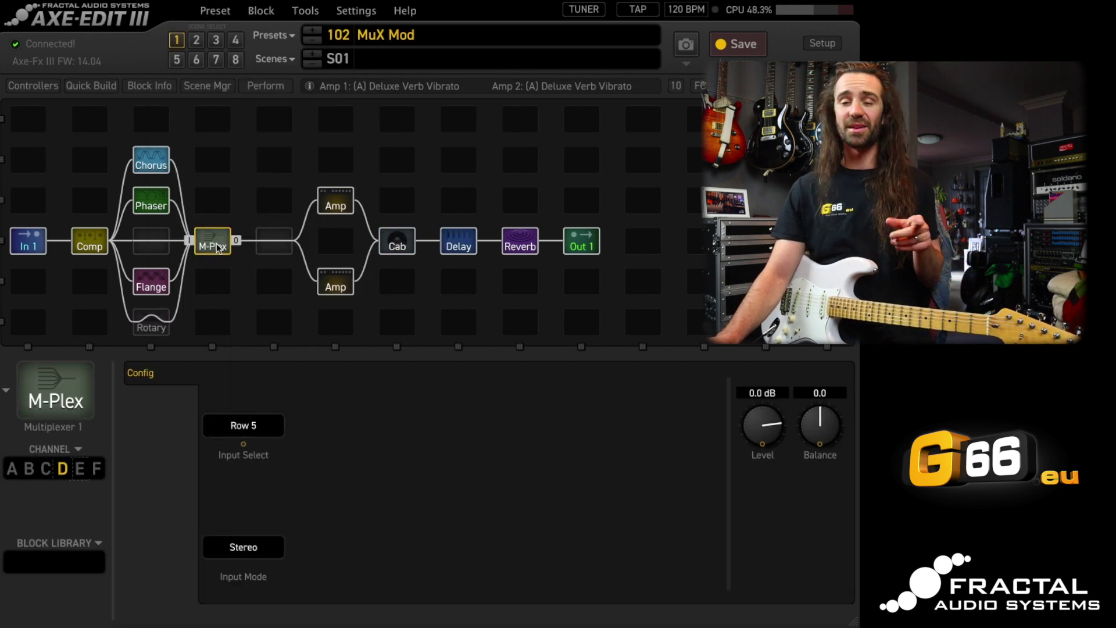
left_click(79, 474)
left_click(247, 426)
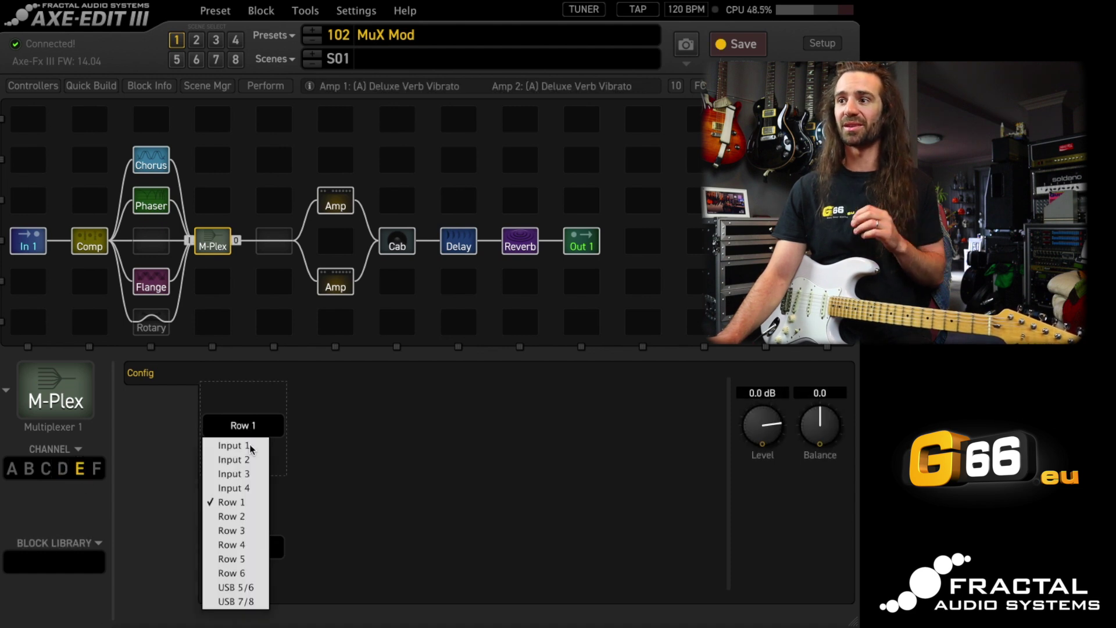
left_click(251, 572)
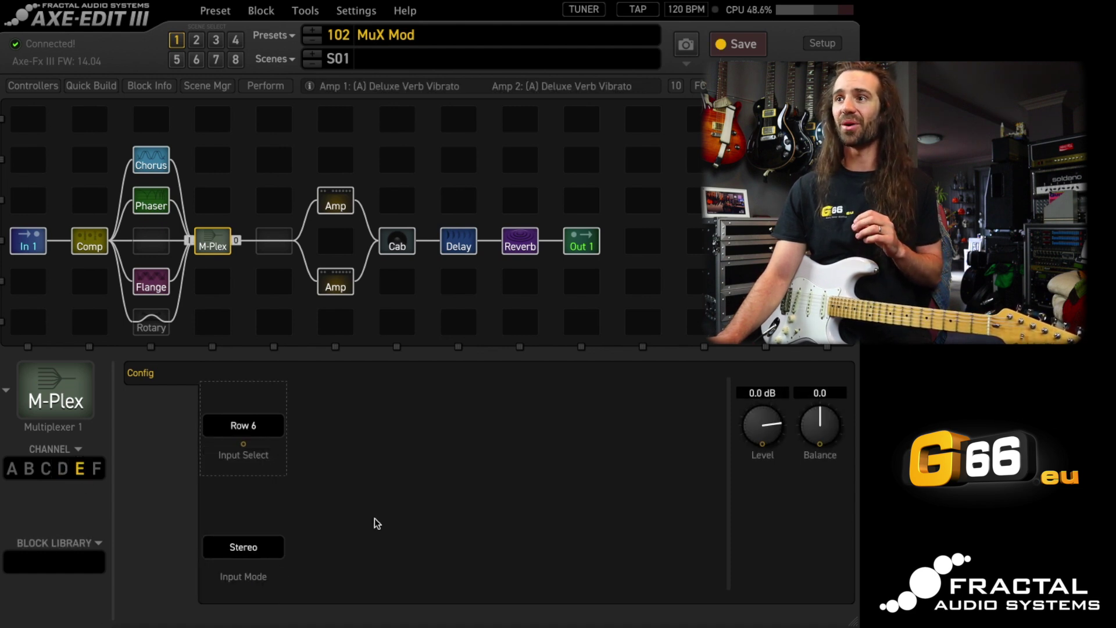
left_click(150, 329)
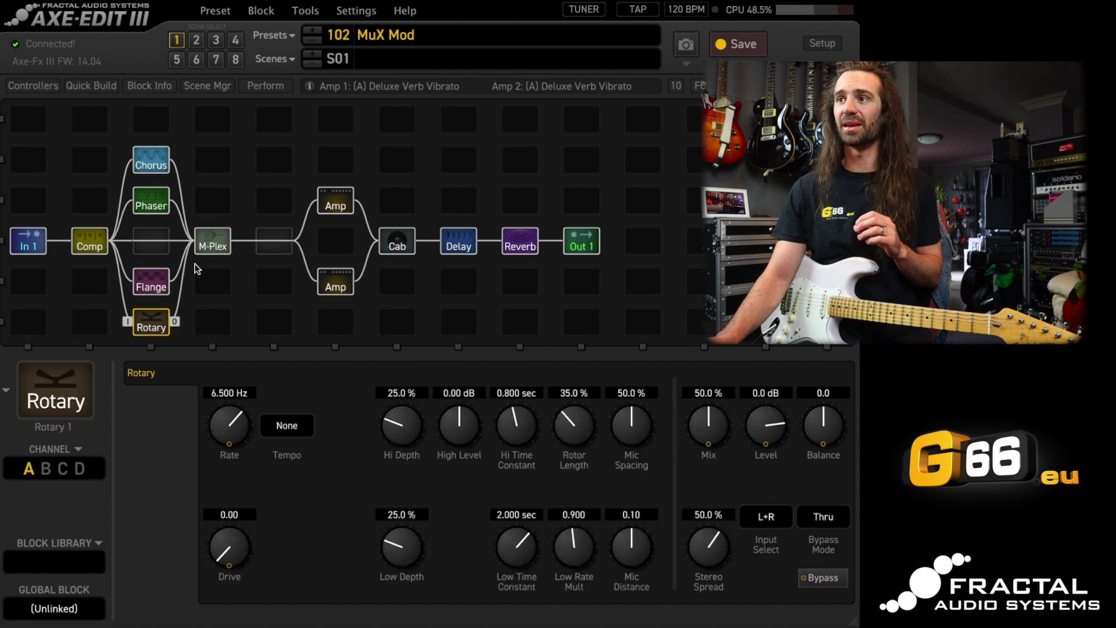
left_click(208, 252)
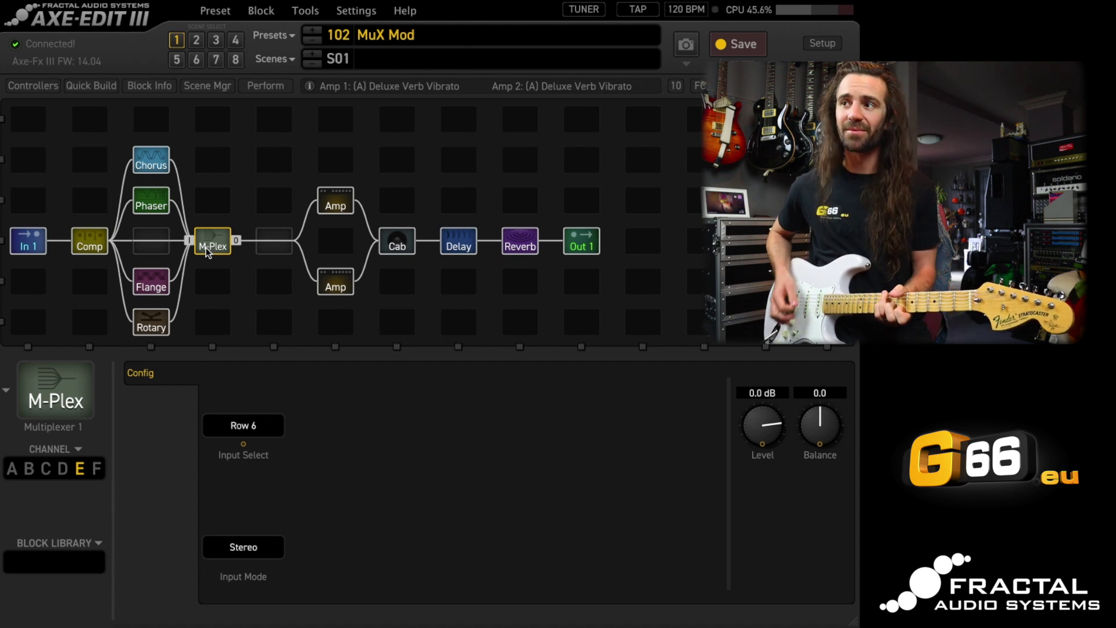
left_click(153, 342)
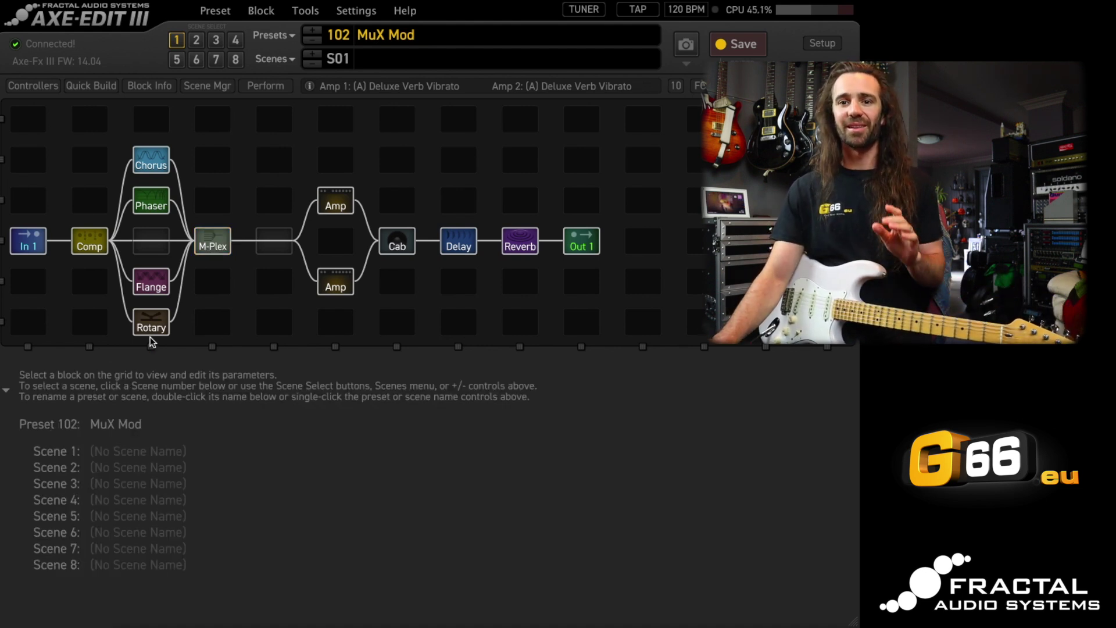
left_click(150, 332)
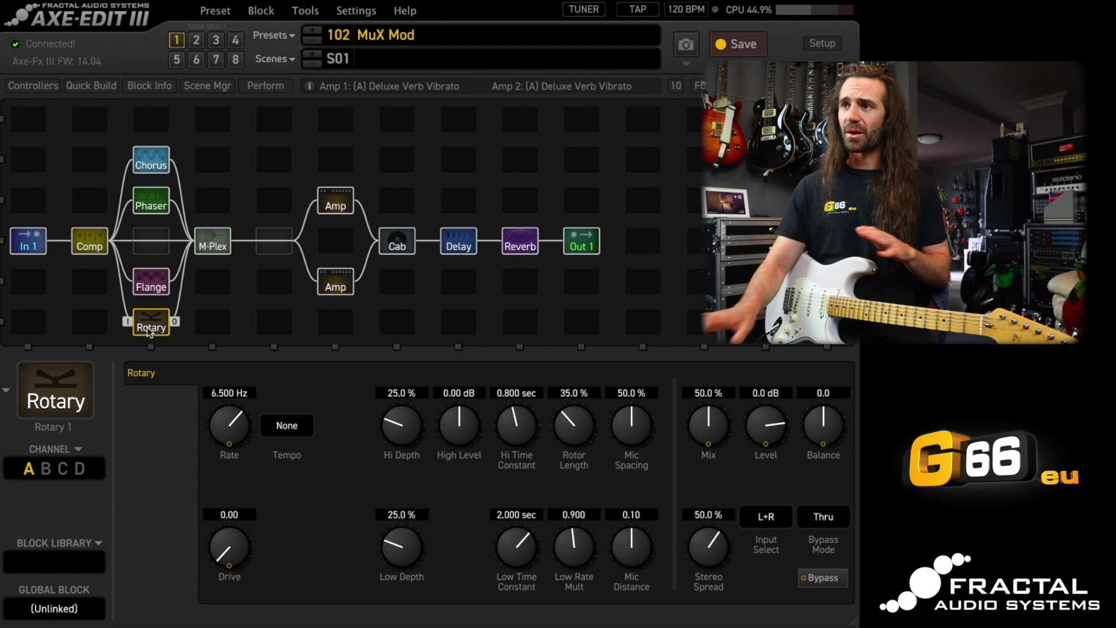
Reopen Multiplexer 1's Config page showing channel E on Row 6
left_click(211, 238)
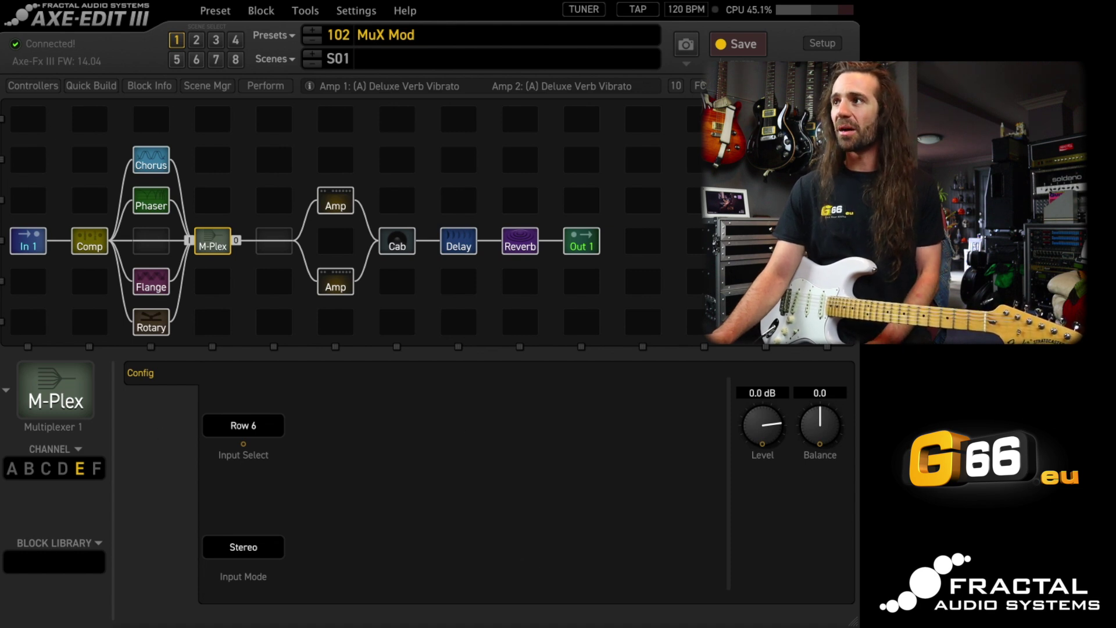
On the Per-Preset Switch page, reset PP#1's TAP and HOLD functions
left_click(700, 86)
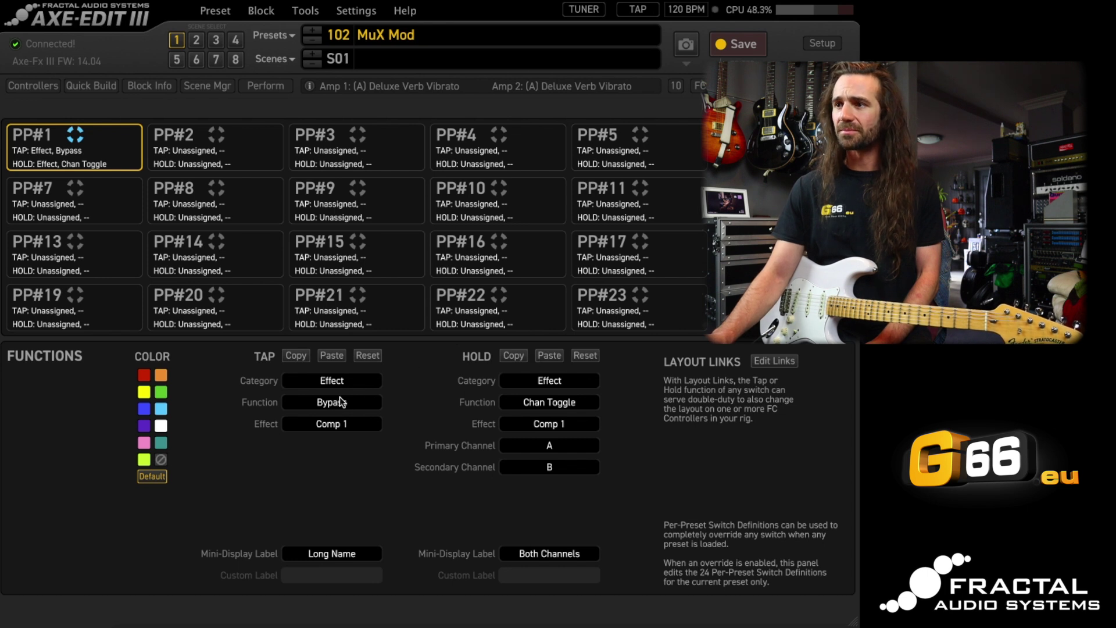
left_click(365, 357)
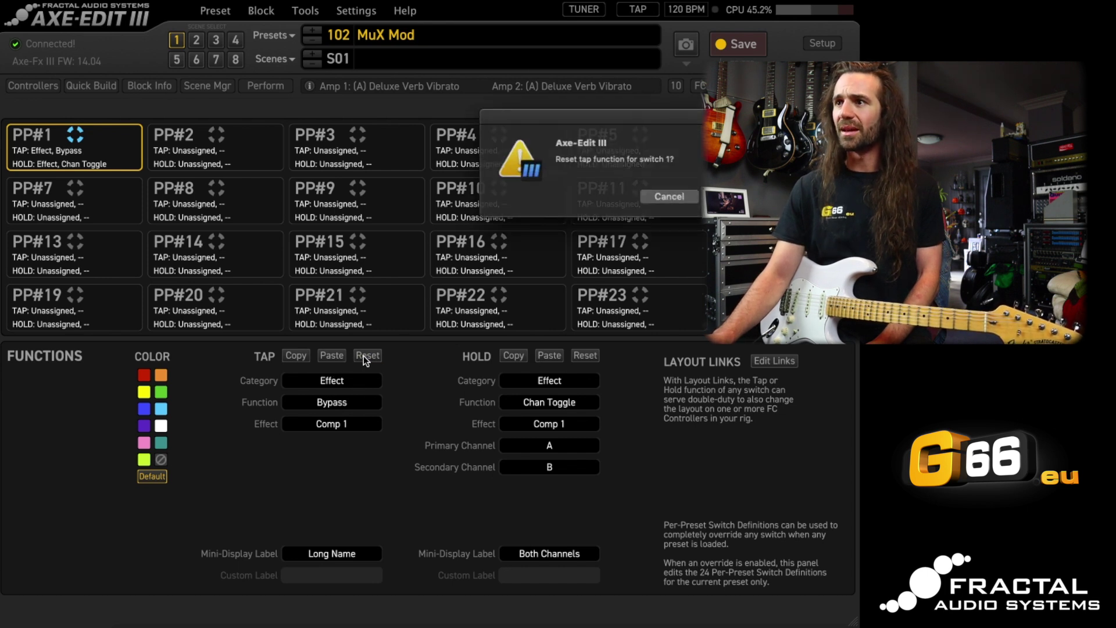
key("Return")
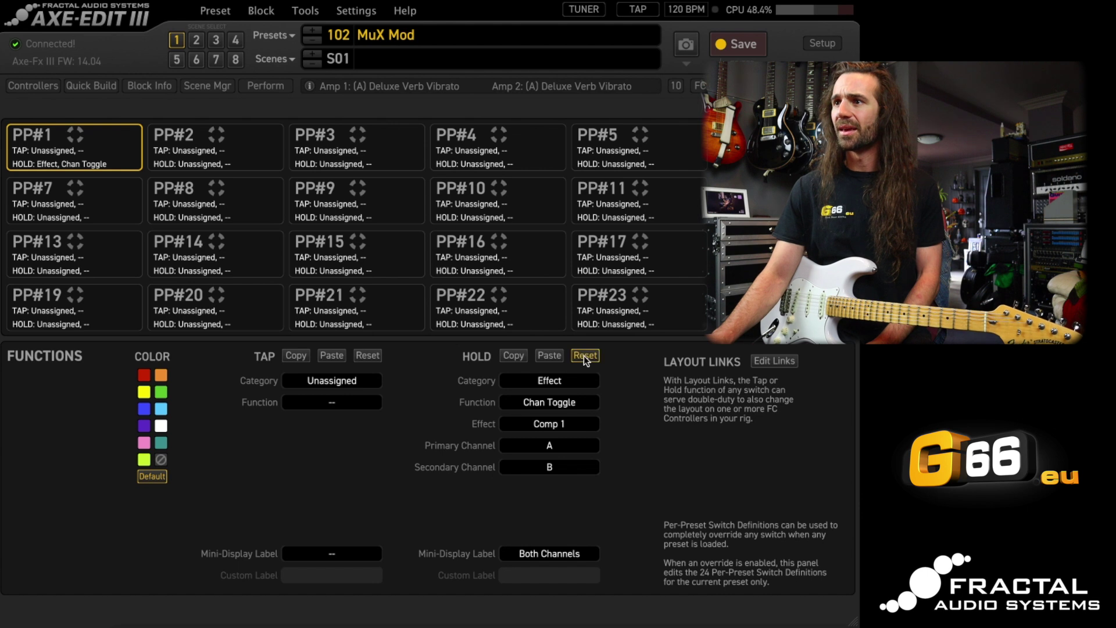
left_click(585, 355)
key("Return")
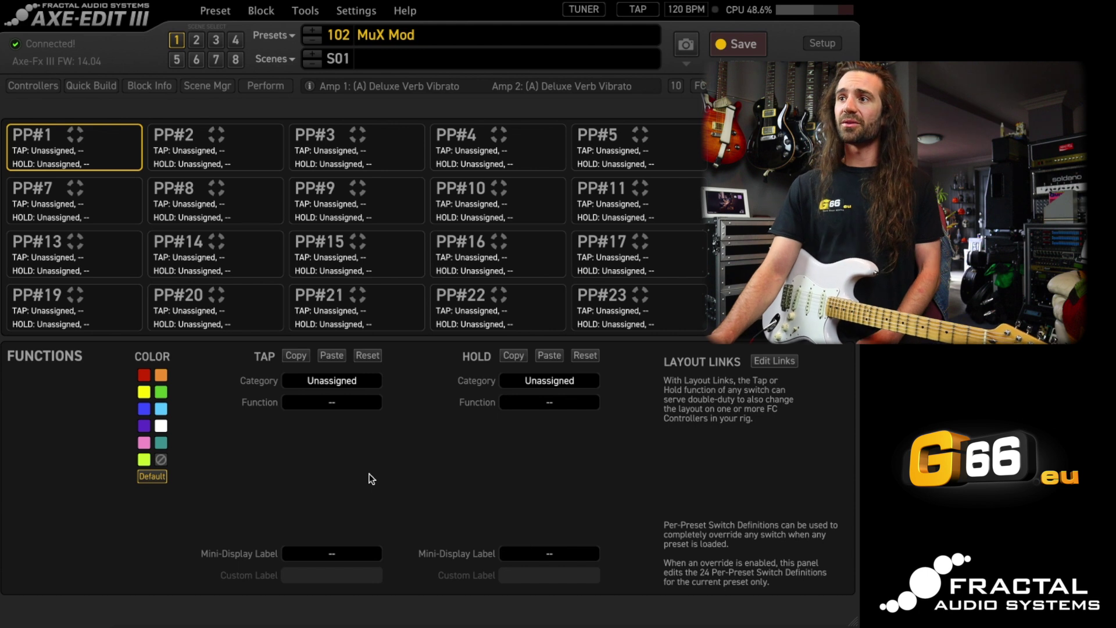
Set PP#1's tap to Category Effect, Function Chan Select, Effect MultPlx 1
left_click(348, 381)
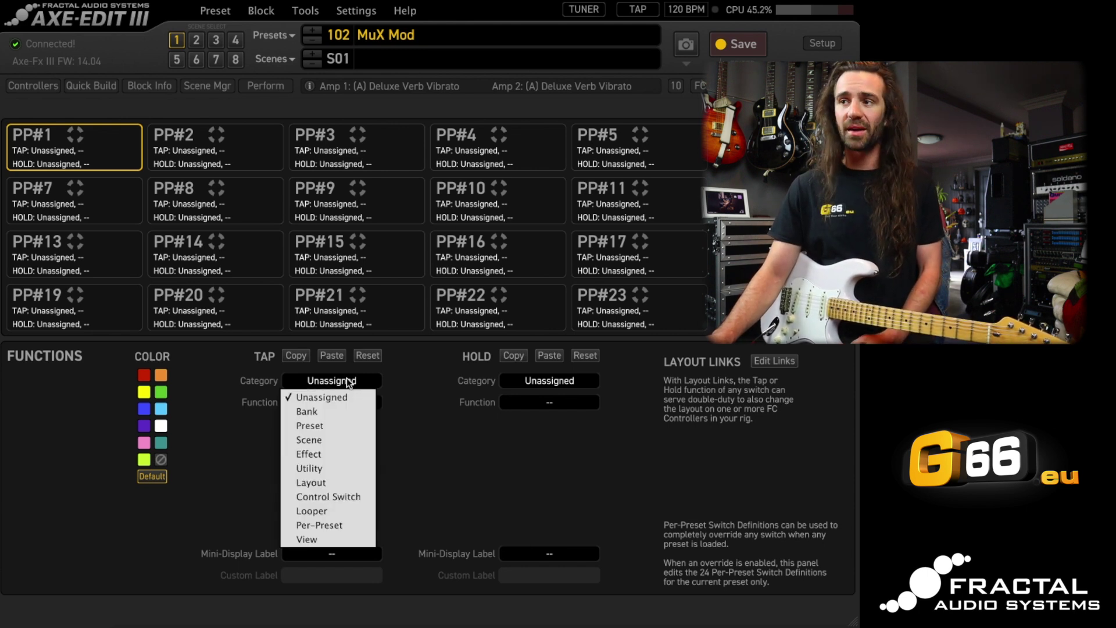
left_click(323, 454)
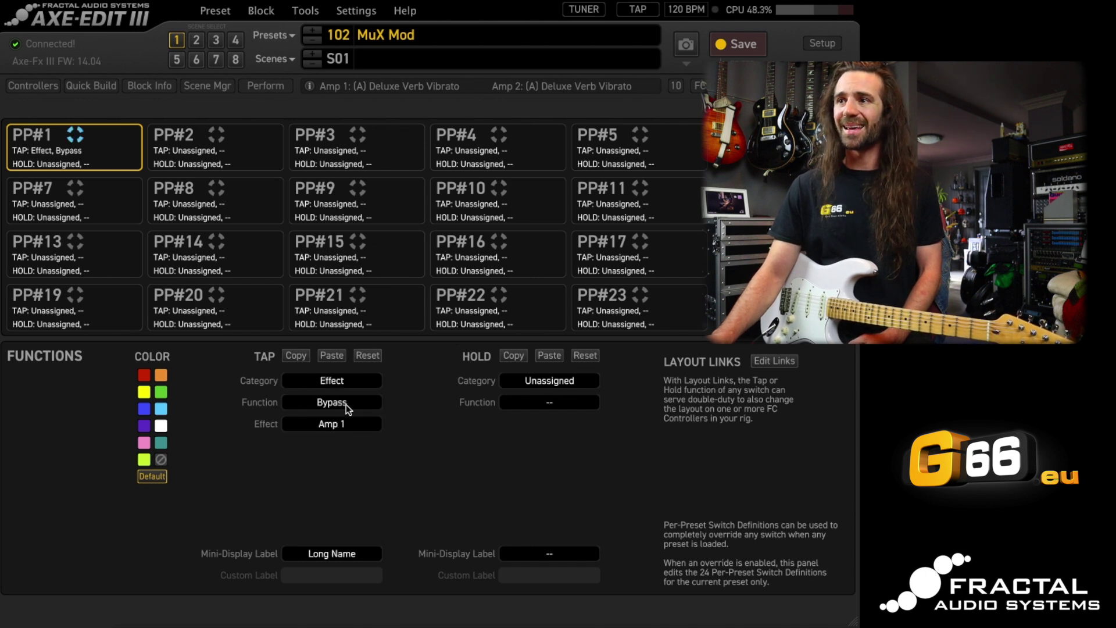
left_click(347, 409)
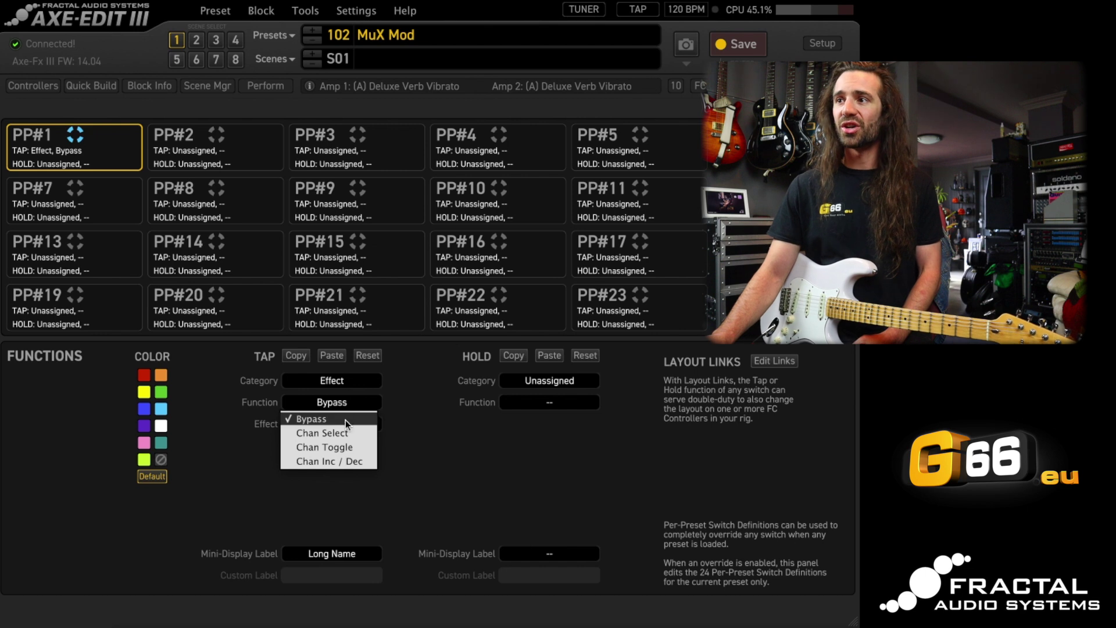
left_click(347, 433)
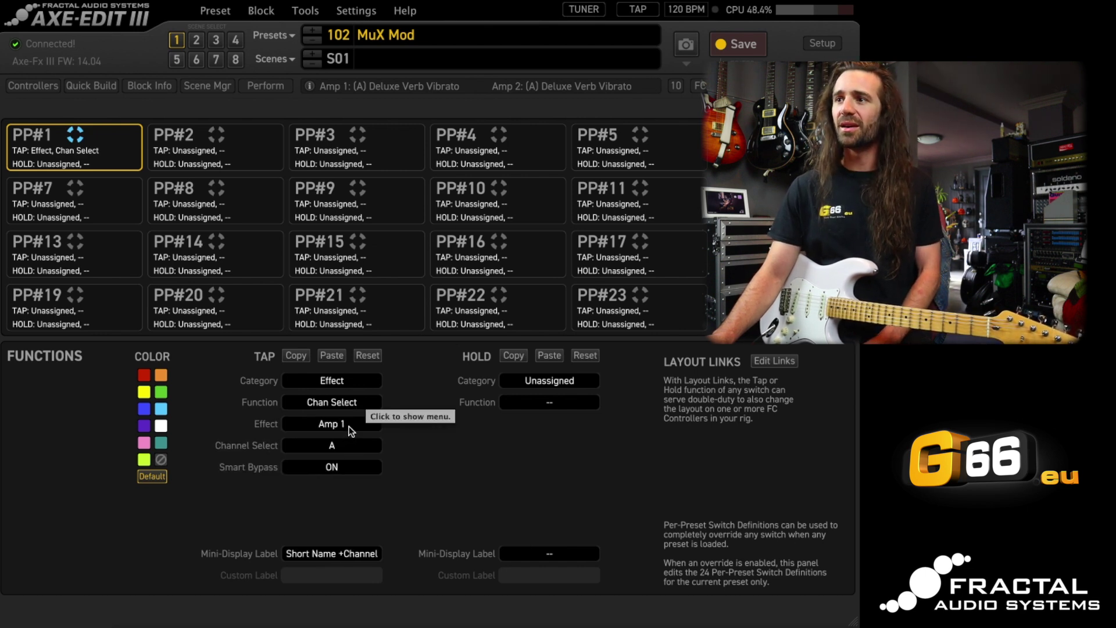
left_click(349, 426)
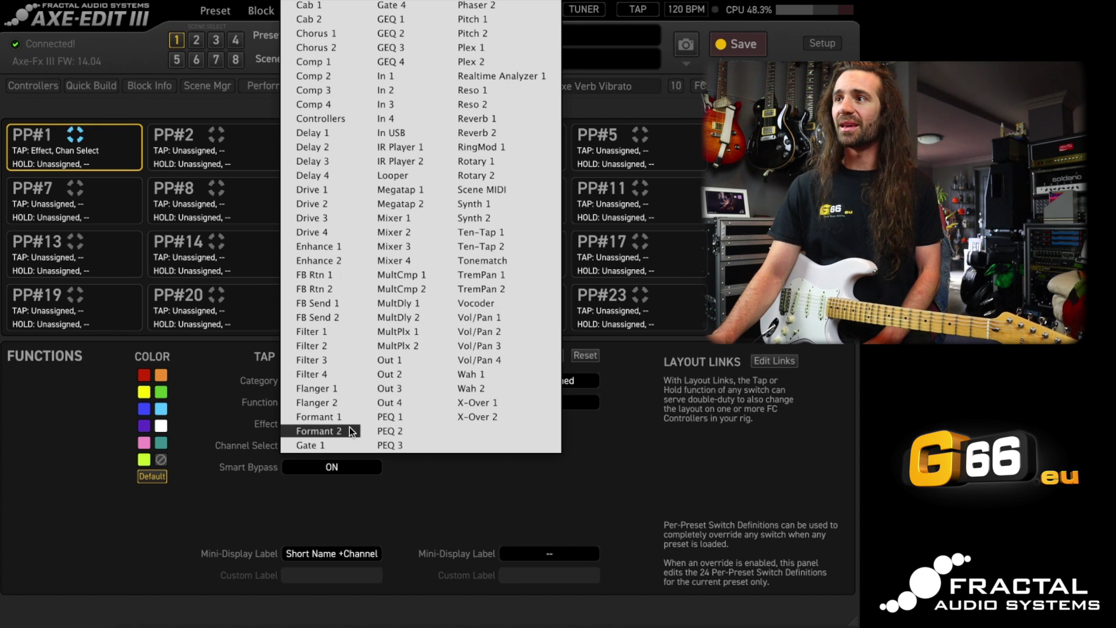
key("Escape")
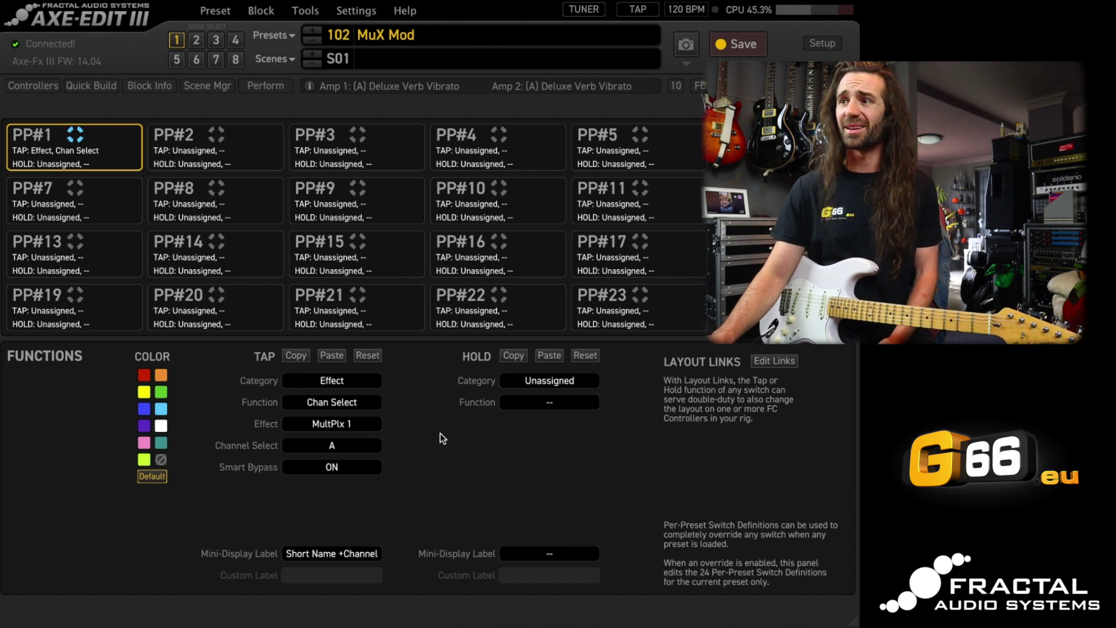
Copy PP#1's Multiplexer tap function and paste it into PP#2 and PP#3
left_click(291, 355)
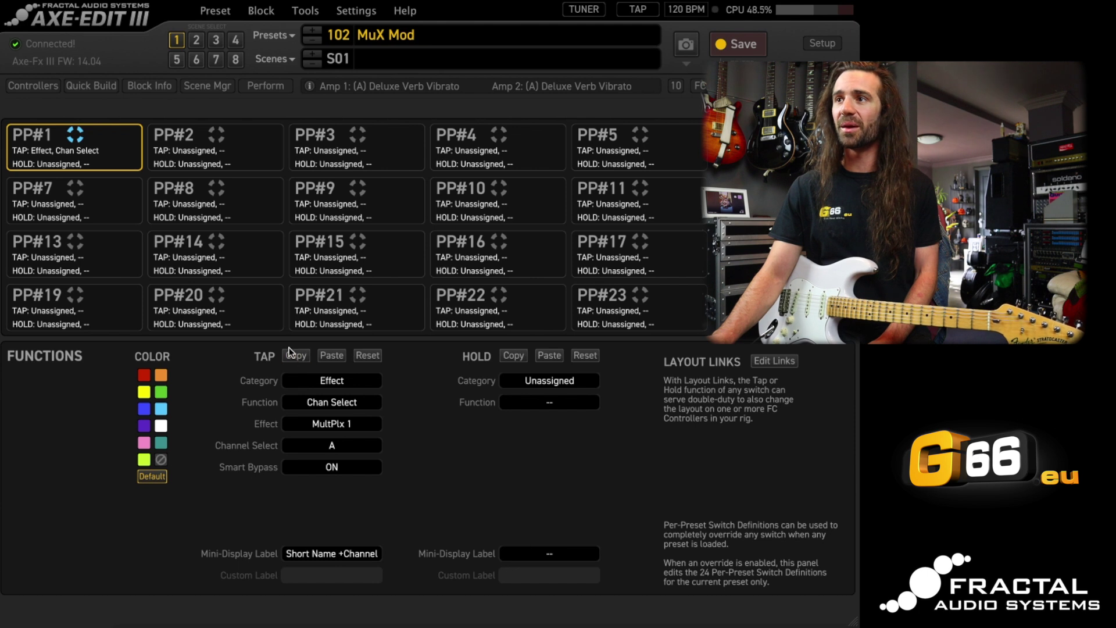
left_click(199, 141)
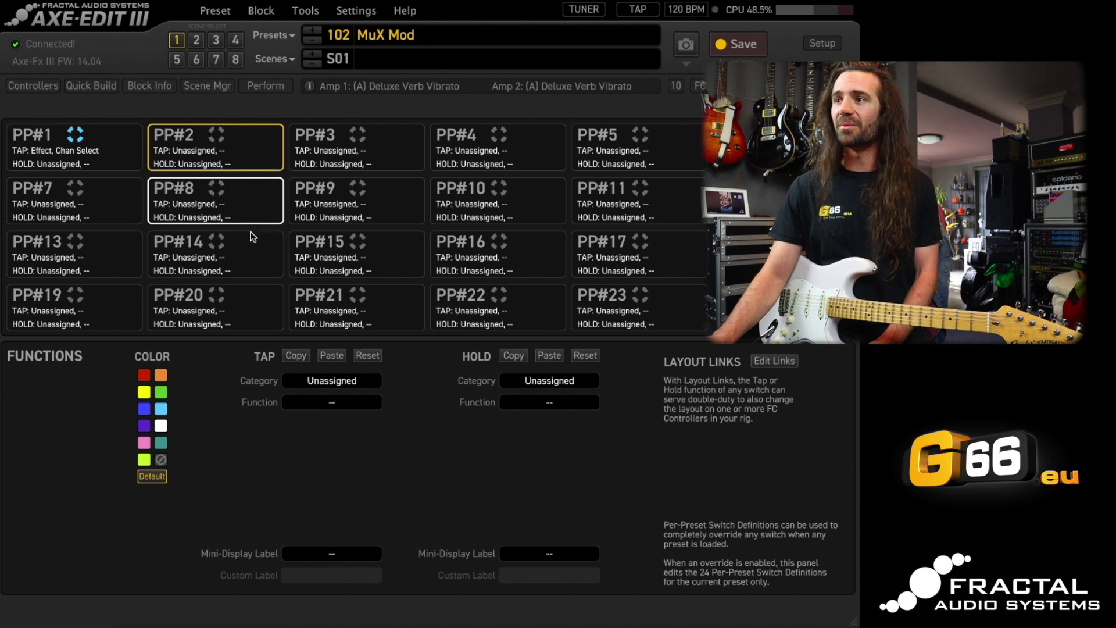
left_click(332, 355)
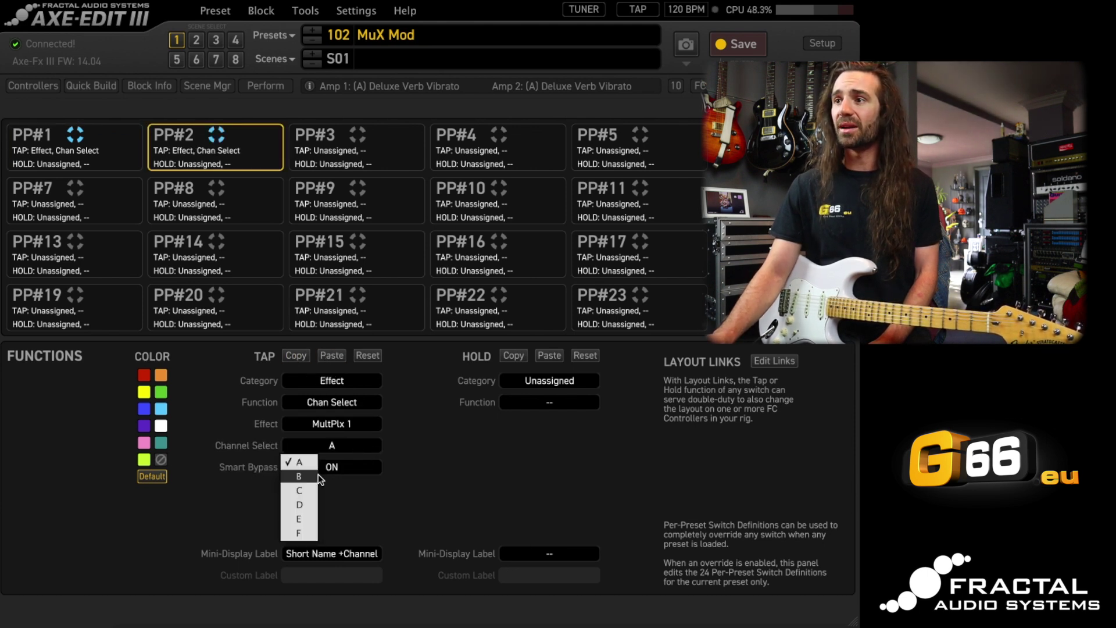
left_click(355, 160)
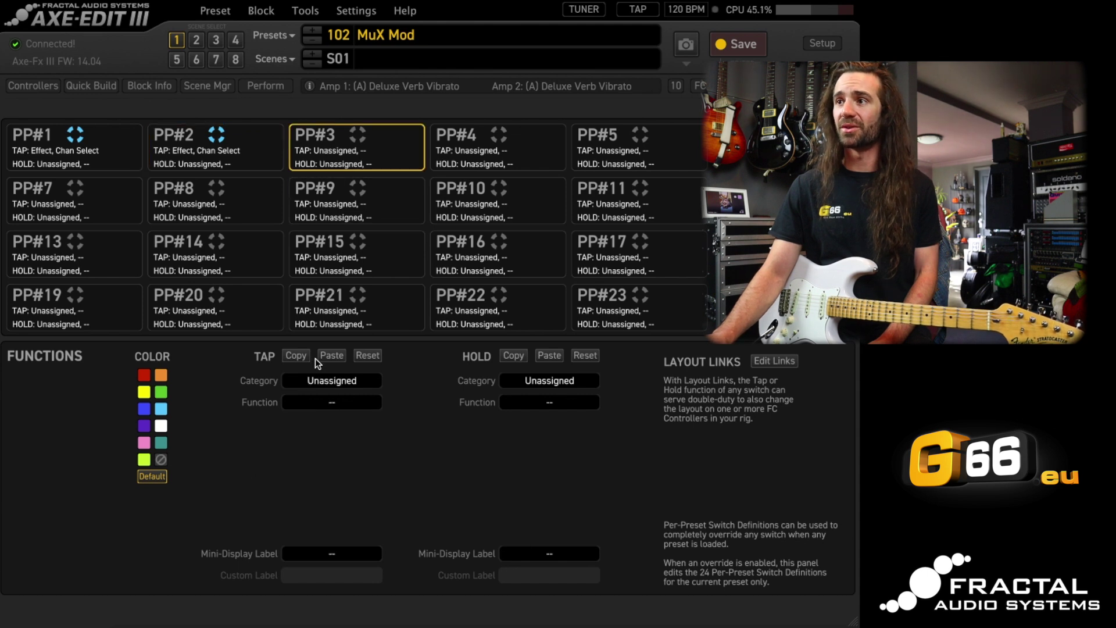
left_click(241, 160)
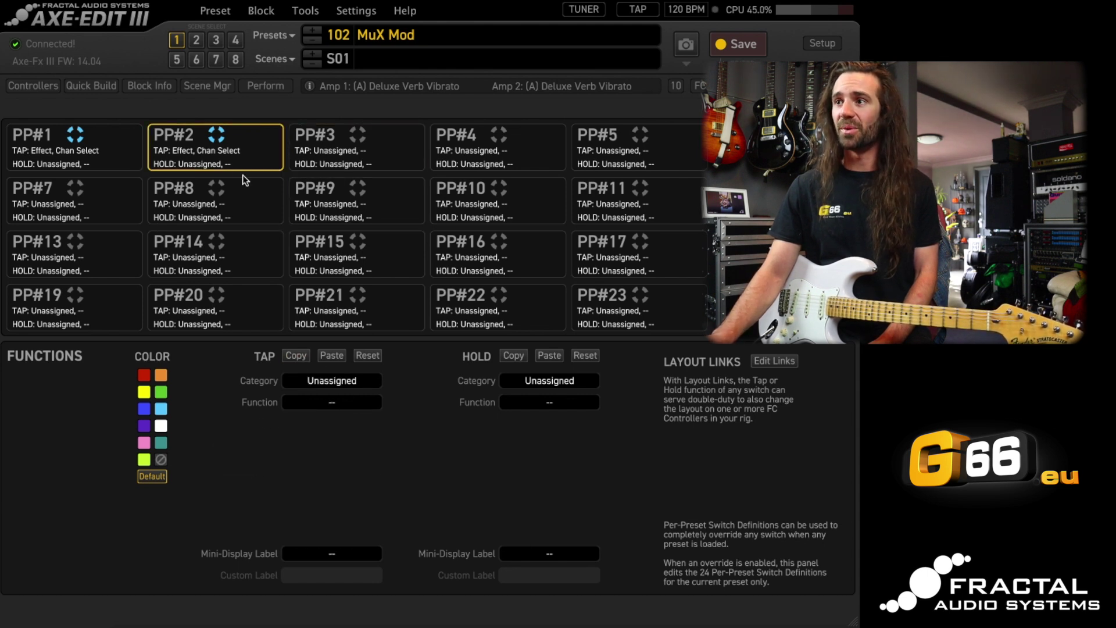
left_click(297, 356)
left_click(329, 152)
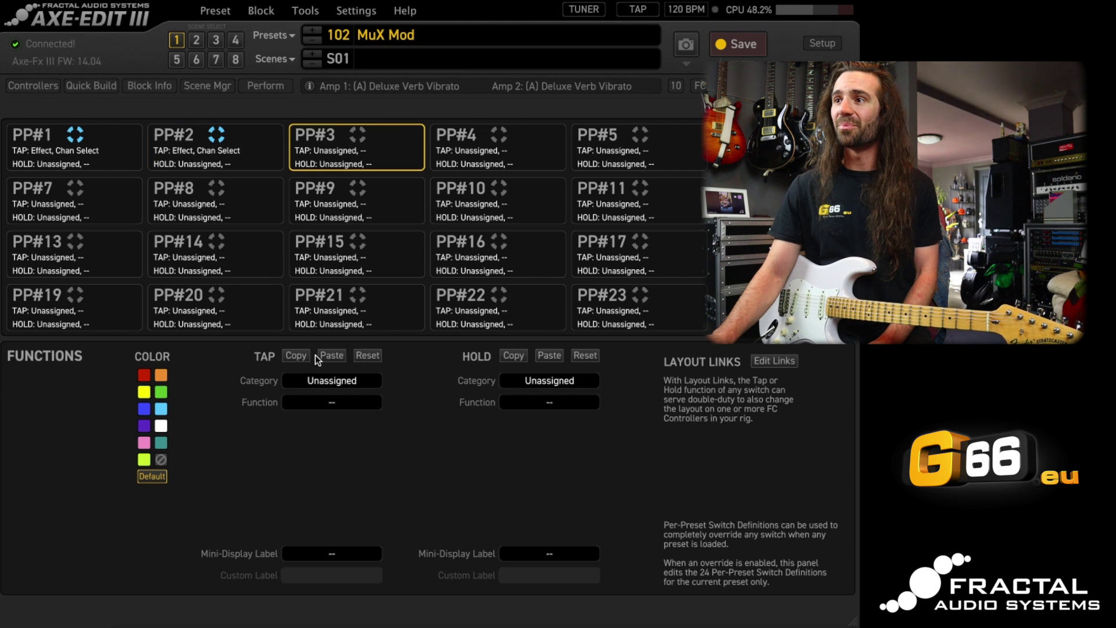
left_click(327, 355)
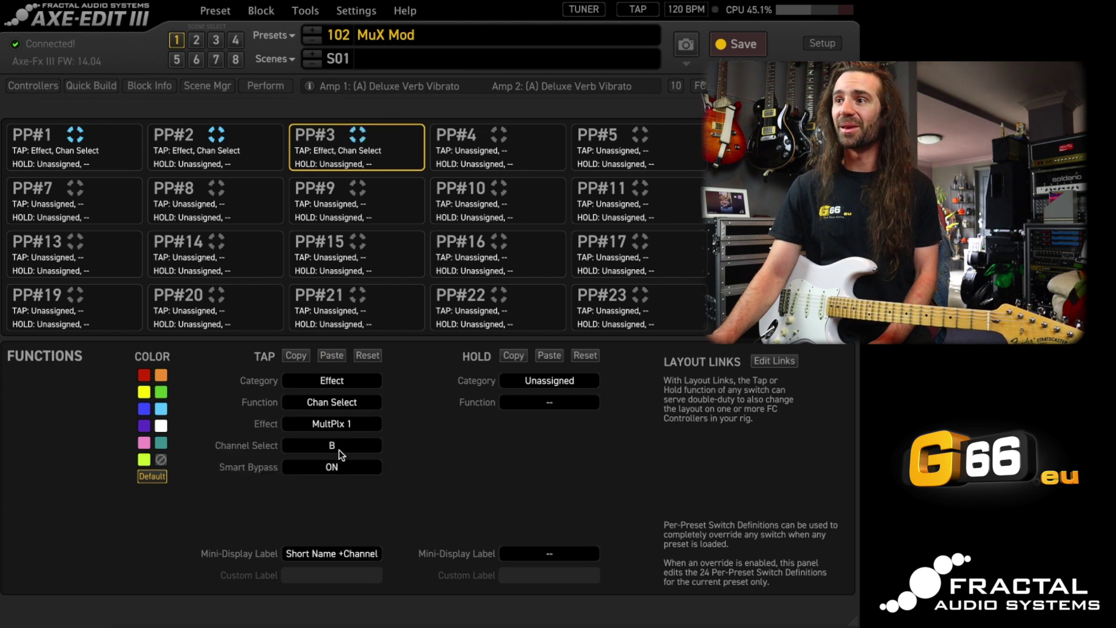
left_click(339, 448)
Paste the tap function into PP#4 and PP#5 as channels D and E, then recheck PP#1–PP#2
left_click(463, 158)
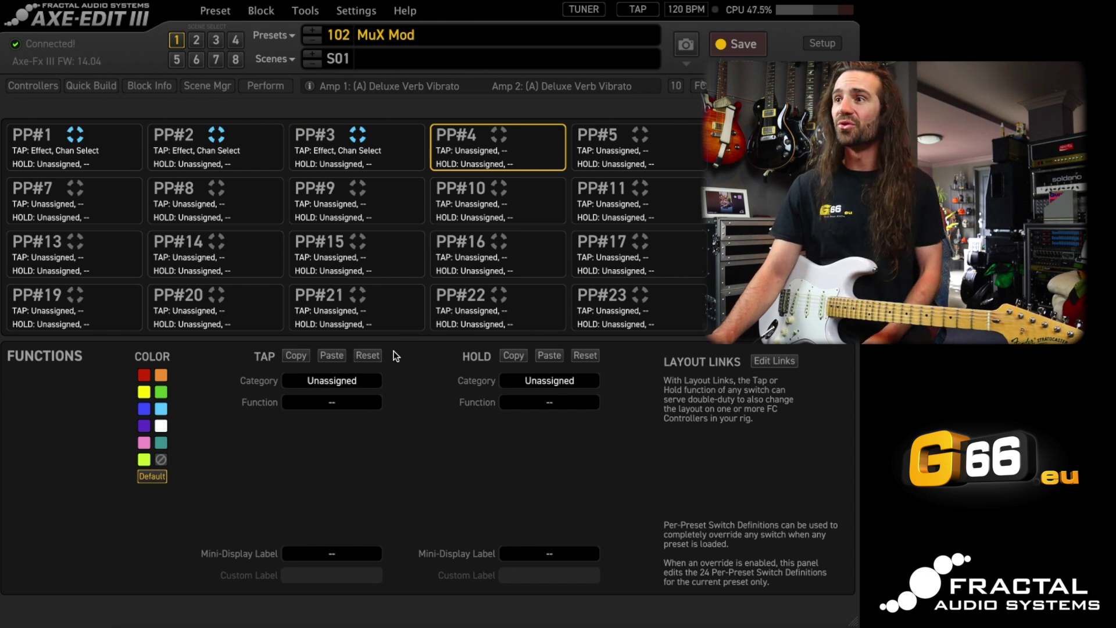
left_click(333, 357)
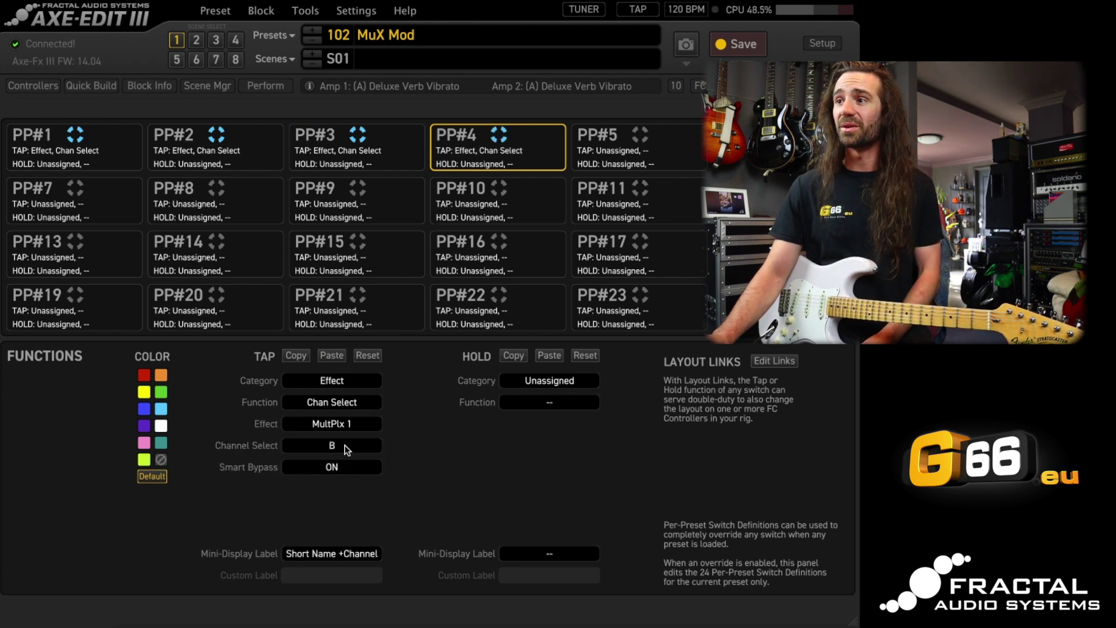
left_click(346, 448)
left_click(311, 490)
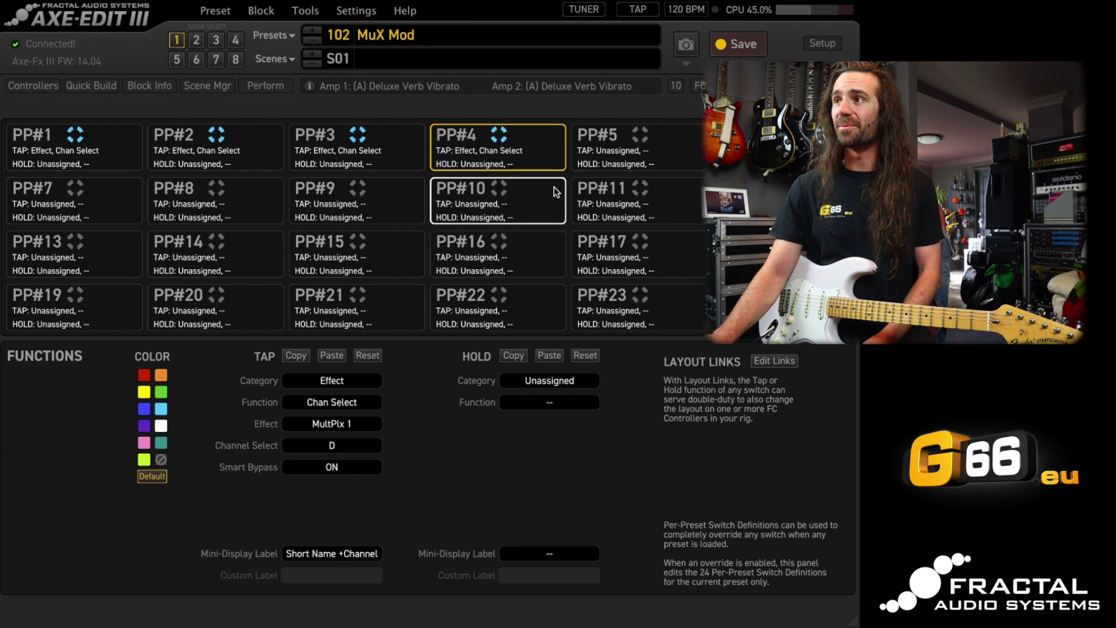
left_click(597, 147)
left_click(327, 357)
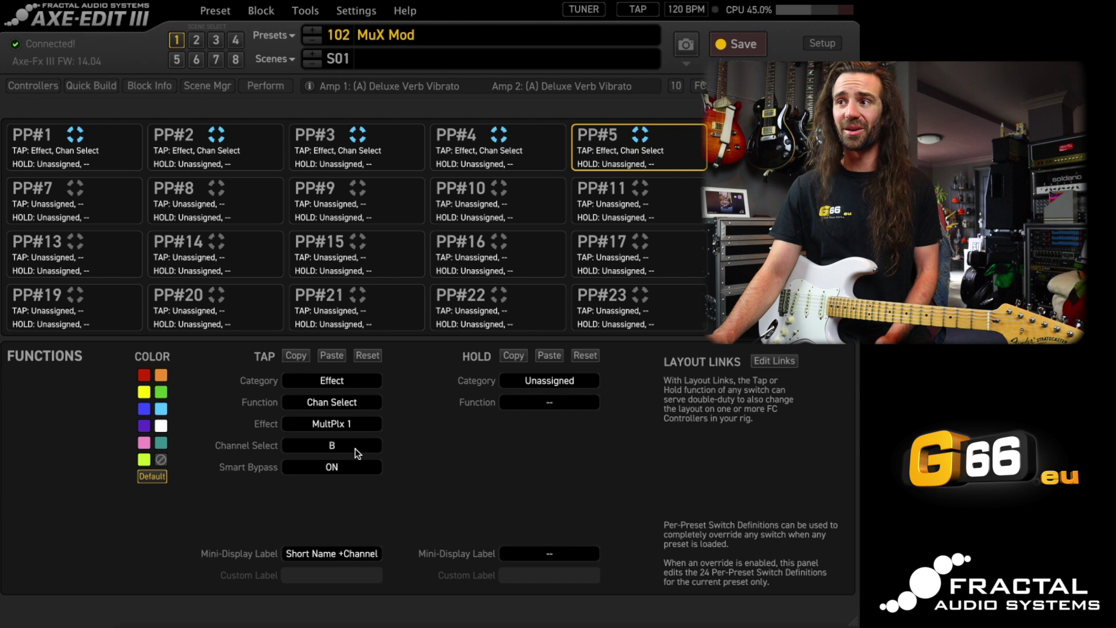
left_click(356, 446)
left_click(300, 519)
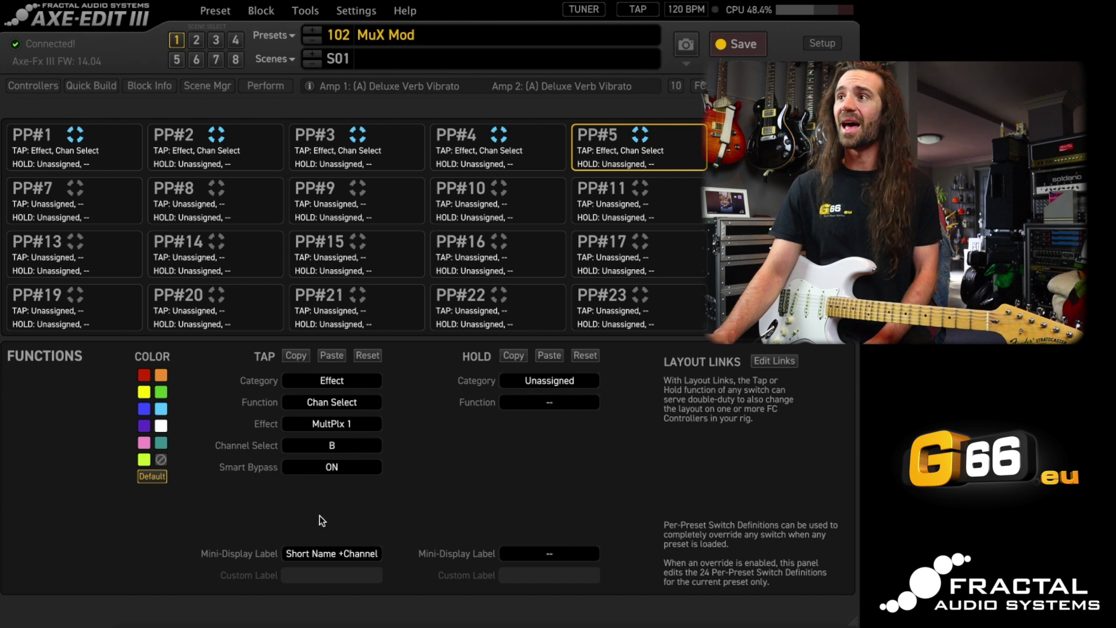
left_click(91, 162)
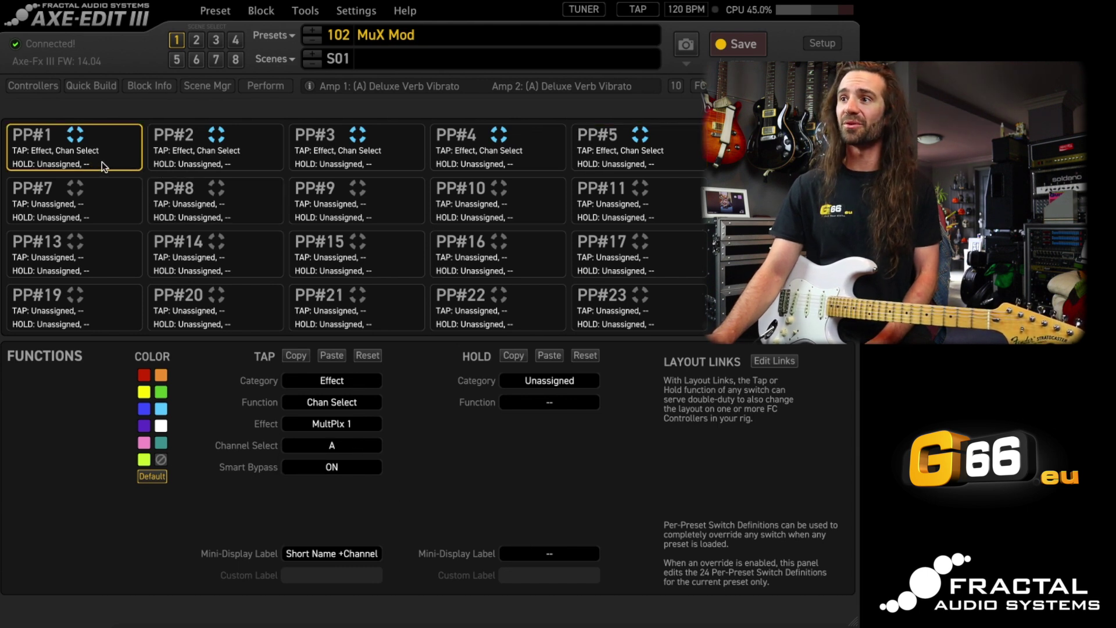
left_click(182, 158)
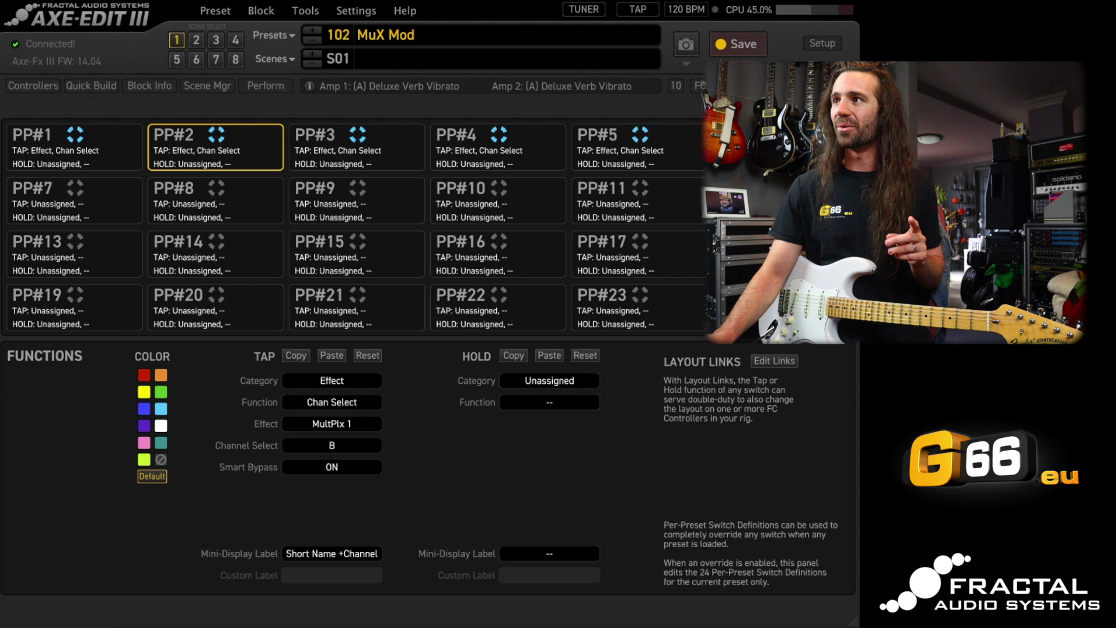
Close the per-preset switch editor, reopen the FC controller editor, and show layout 2, EFFECTS 1
left_click(700, 85)
left_click(700, 85)
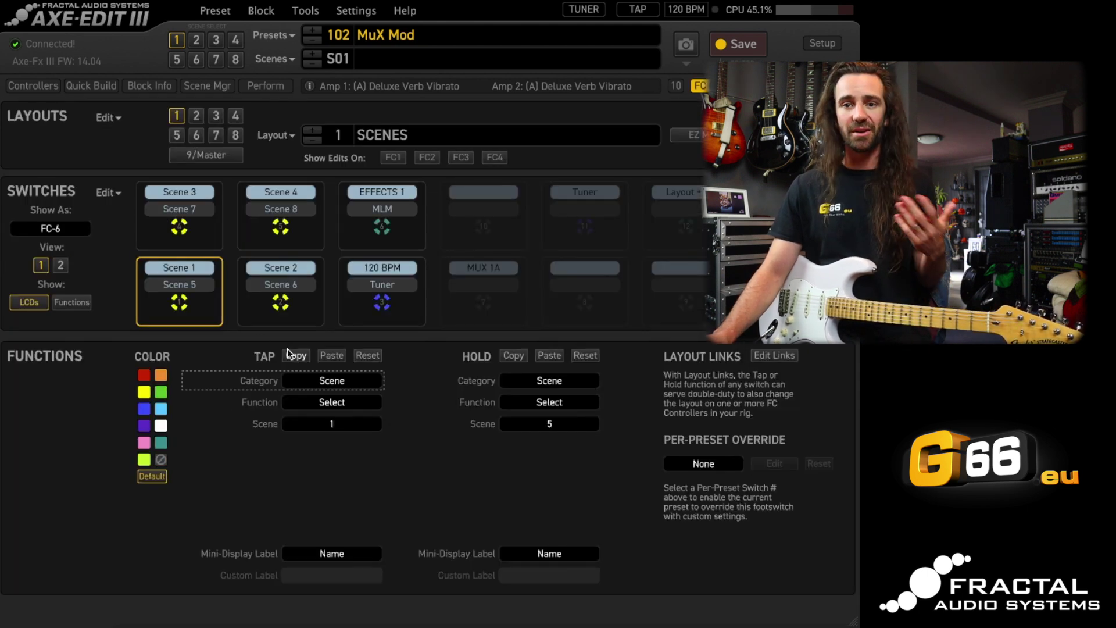
left_click(197, 117)
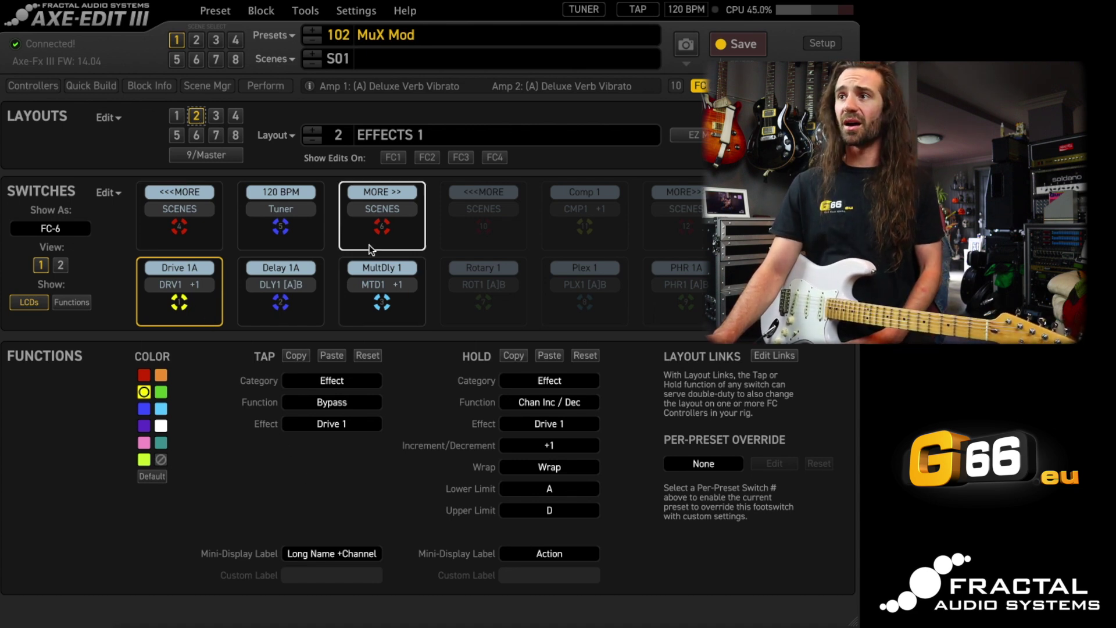
Override the Drive 1A, Delay 1A and MultDly 1 footswitches with PP#1, PP#2 and PP#3
left_click(704, 464)
left_click(270, 314)
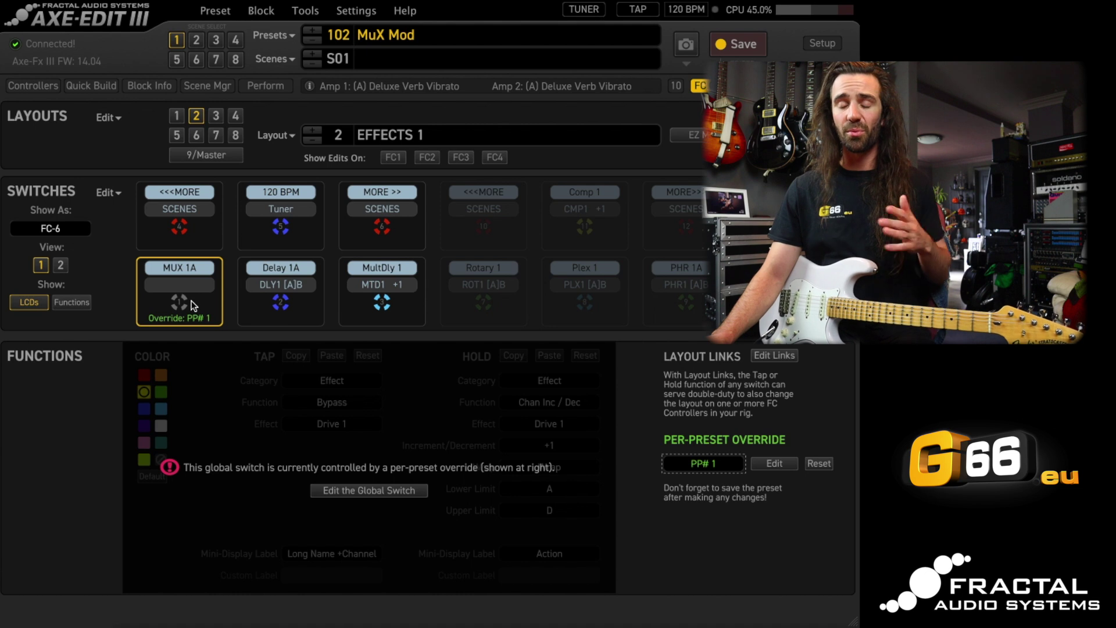
left_click(302, 313)
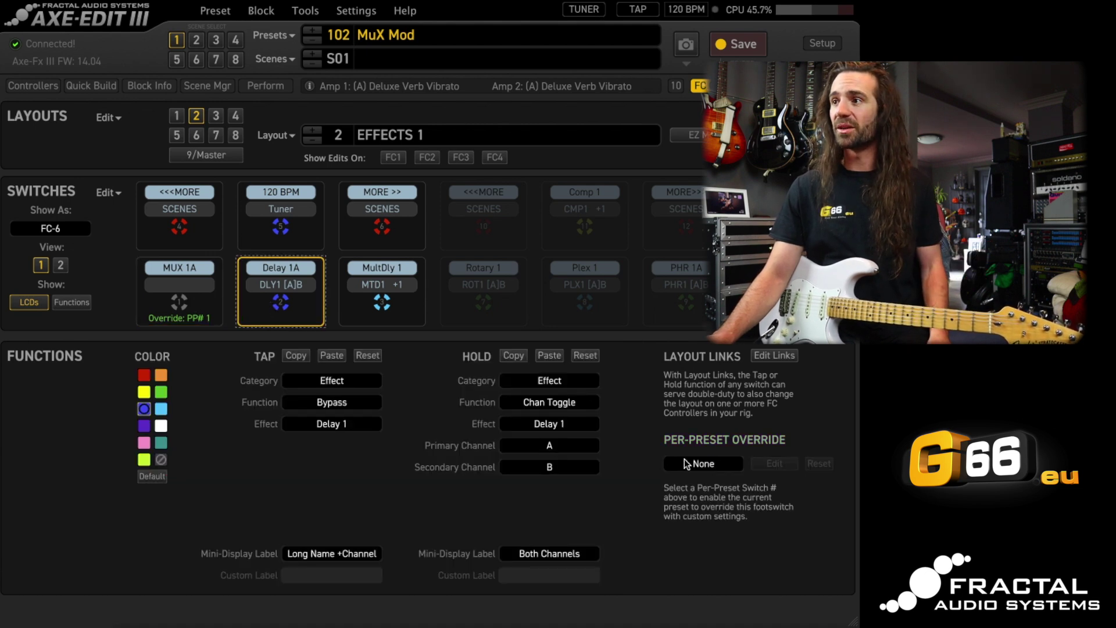
left_click(698, 463)
left_click(694, 136)
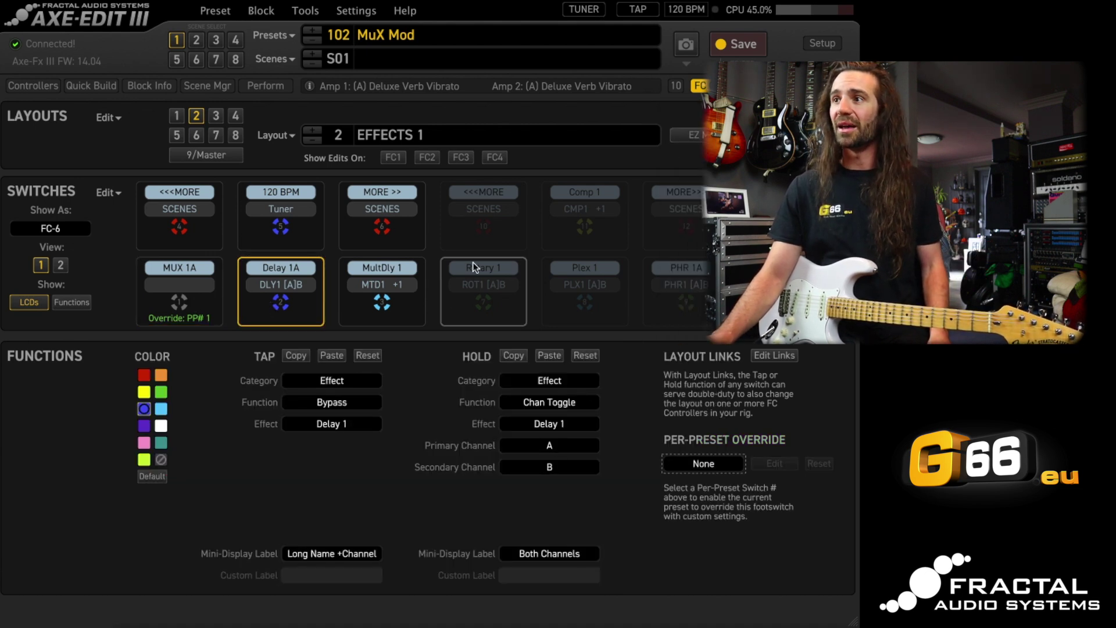
left_click(413, 310)
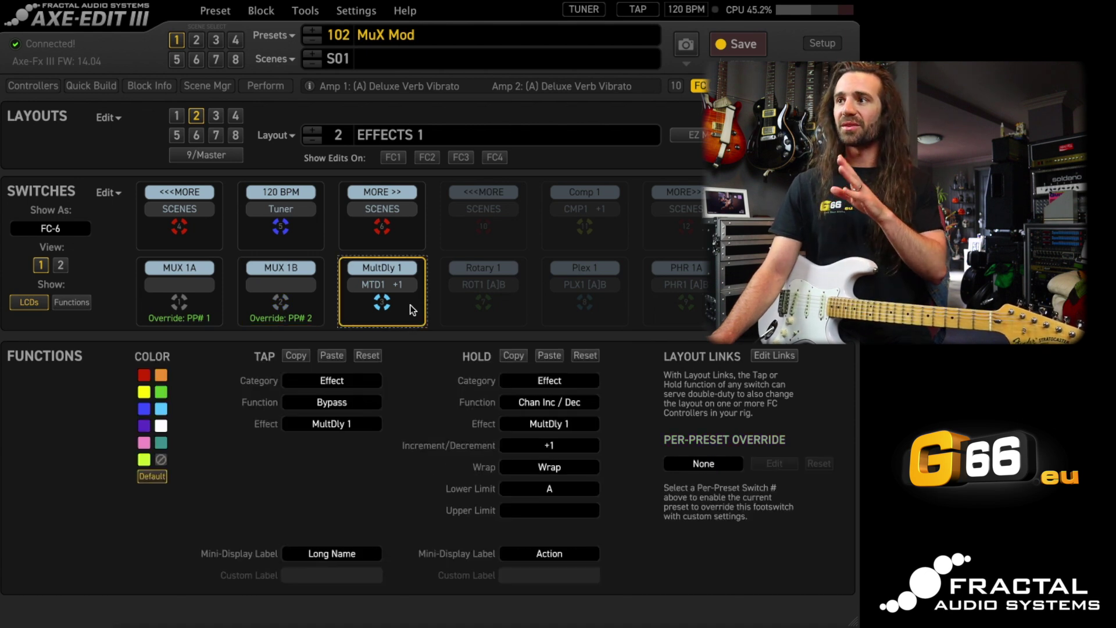
left_click(706, 464)
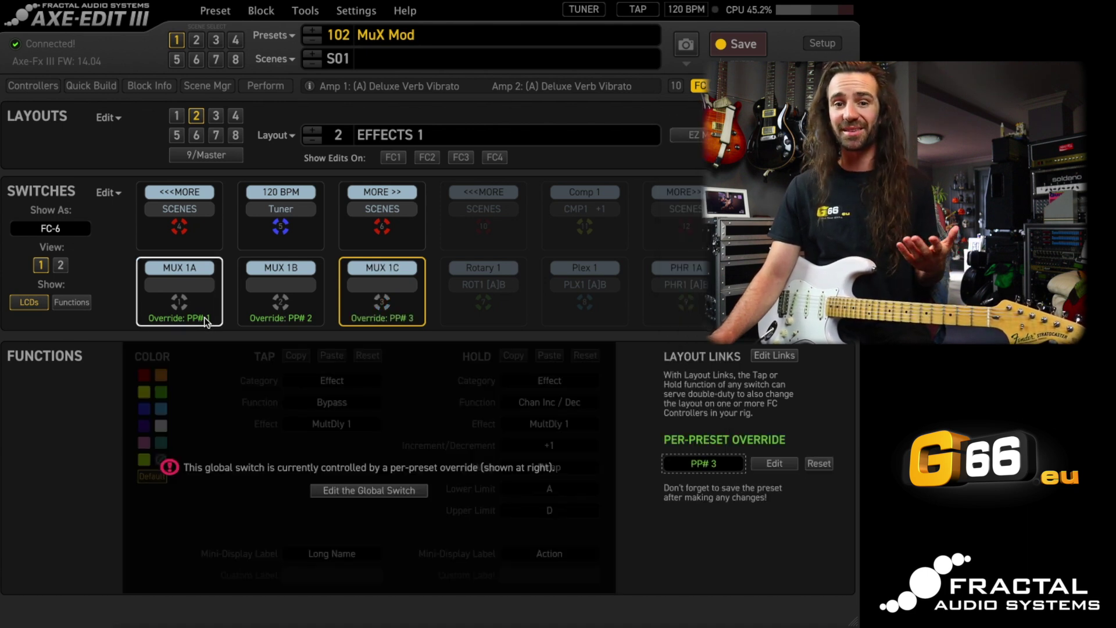
Override the <<<MORE and MORE >> footswitches with PP#4 and PP#5
left_click(184, 237)
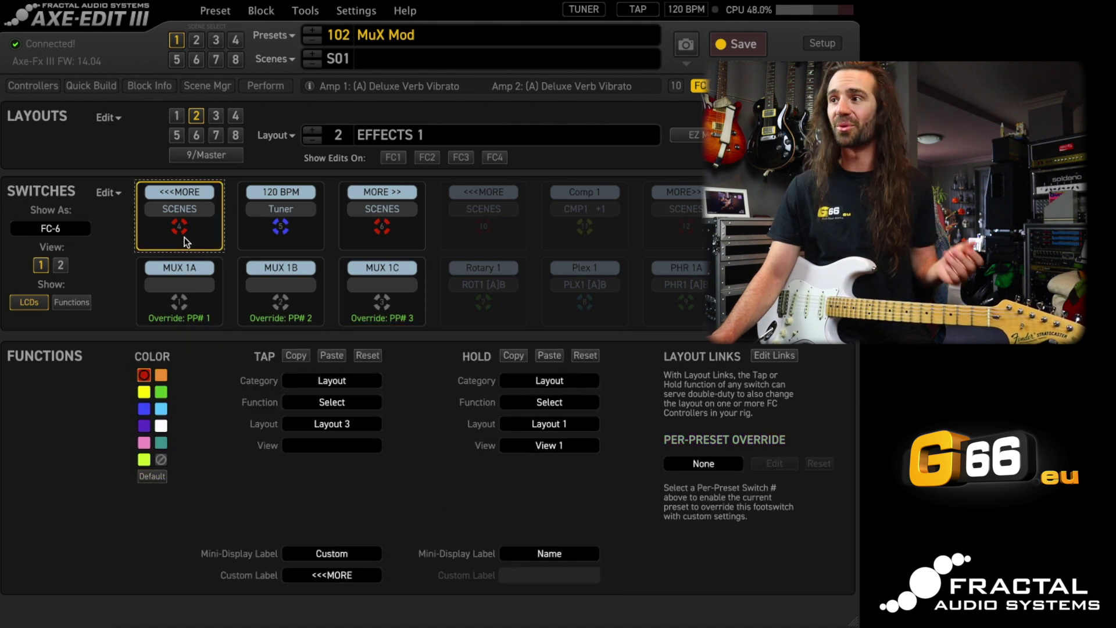
left_click(719, 462)
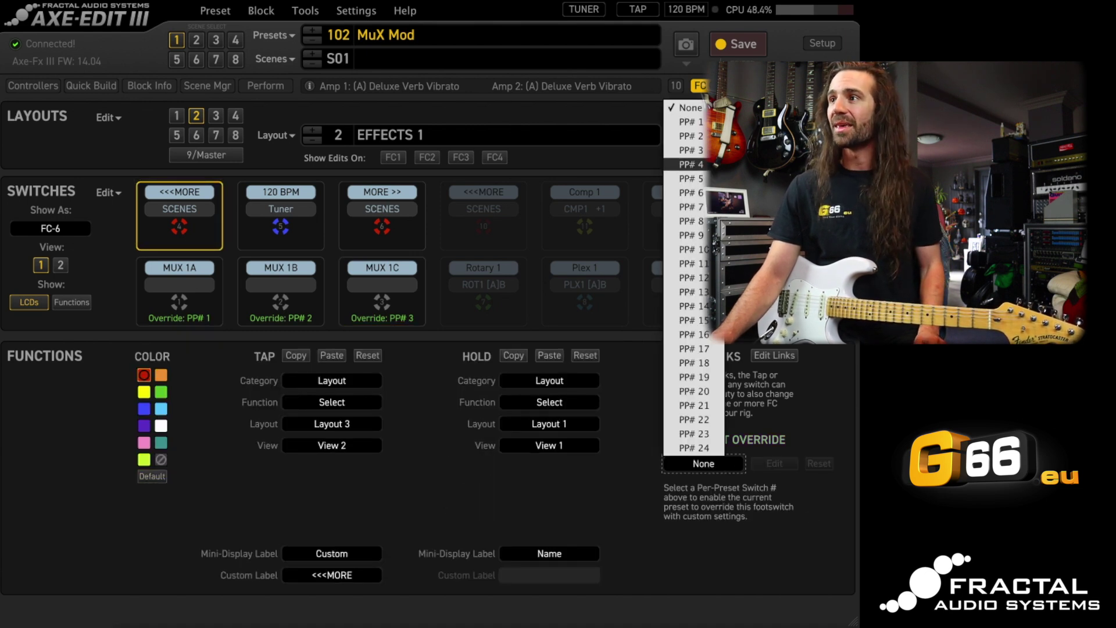
left_click(692, 165)
left_click(406, 218)
left_click(715, 466)
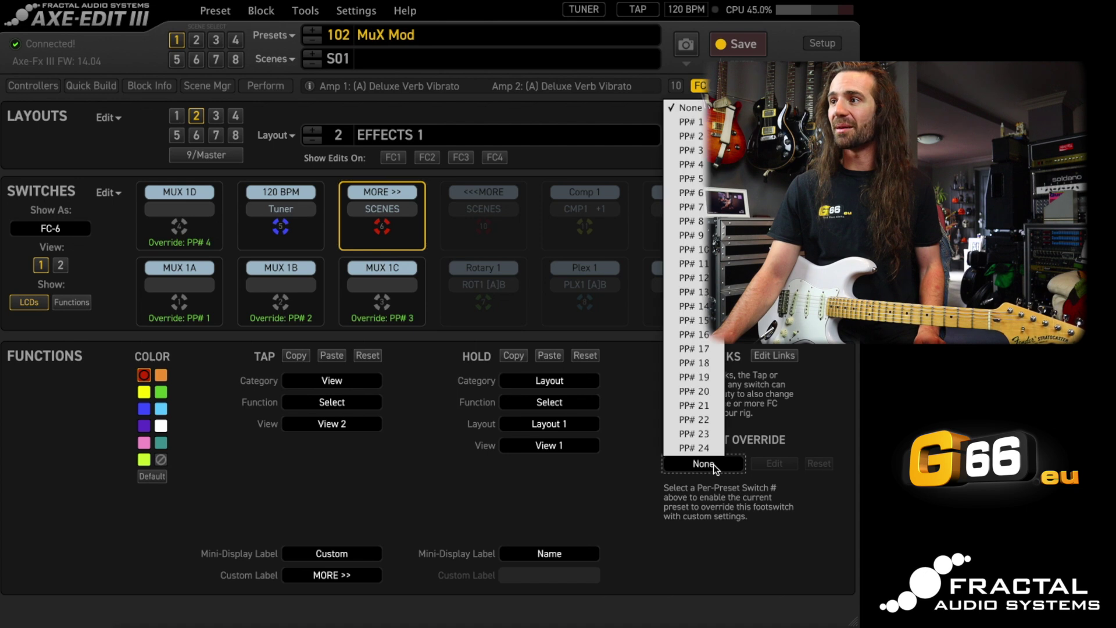
left_click(692, 178)
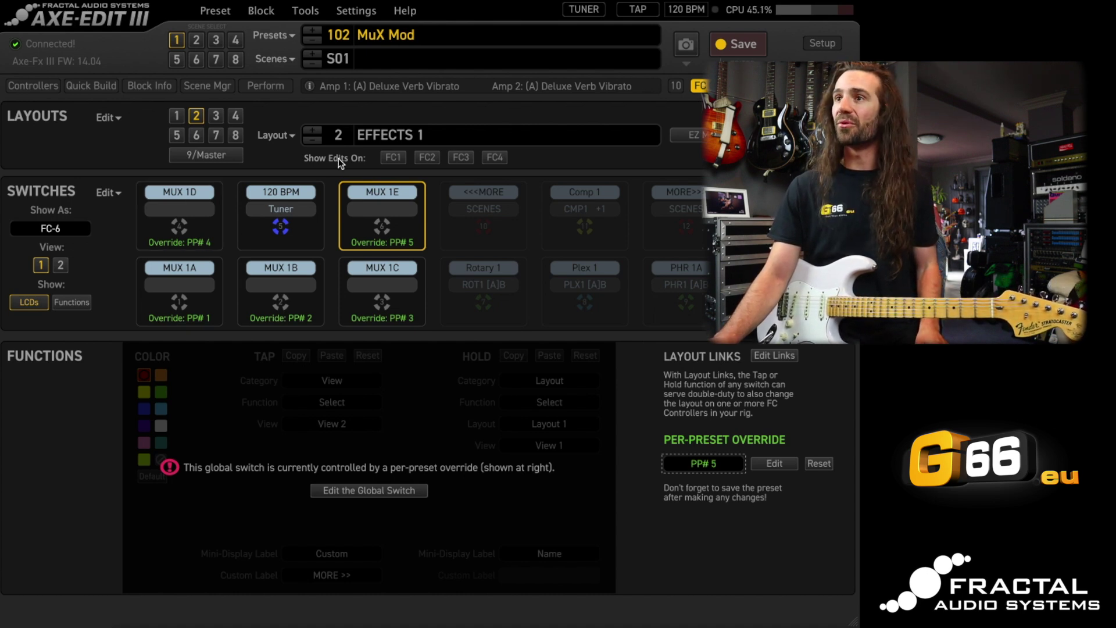
Show the layout edits on FC1, then close the controller editor back to the MuX Mod block grid
left_click(395, 157)
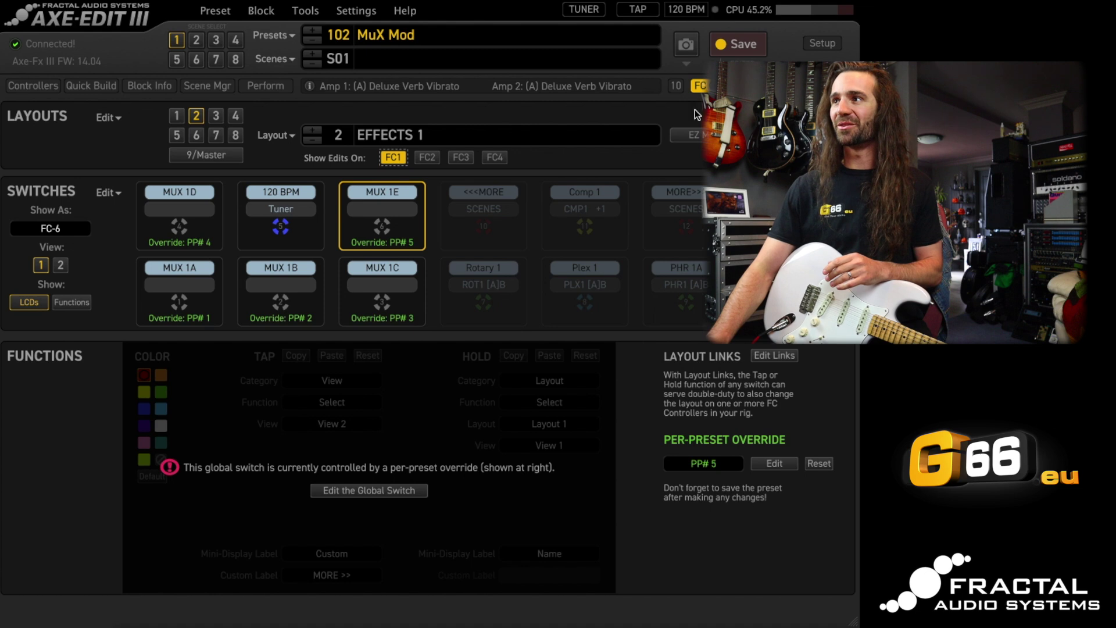
left_click(700, 86)
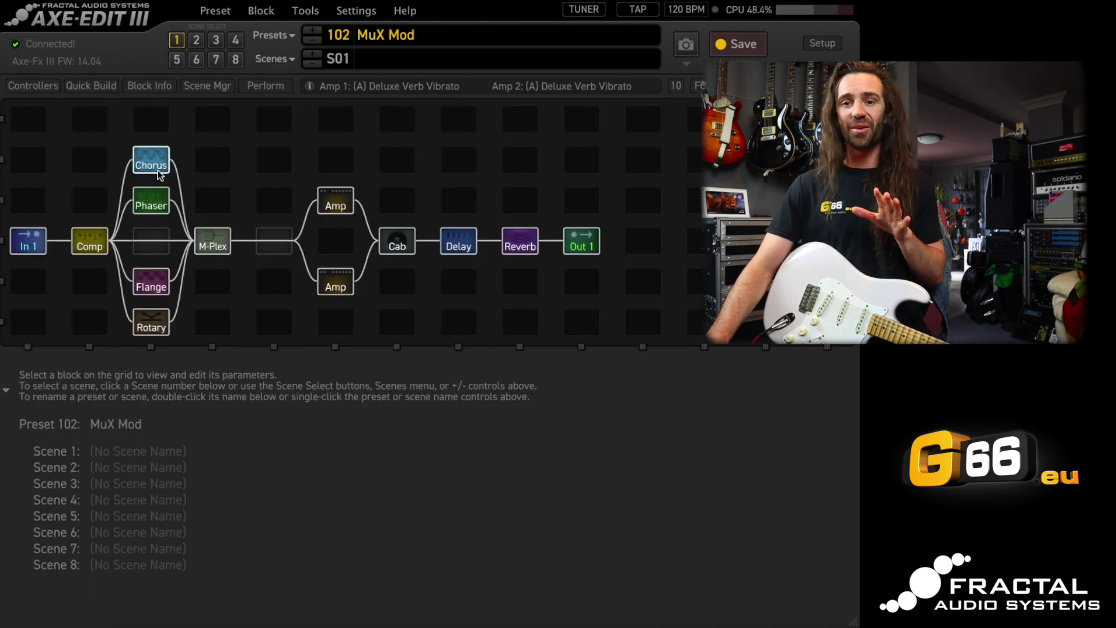